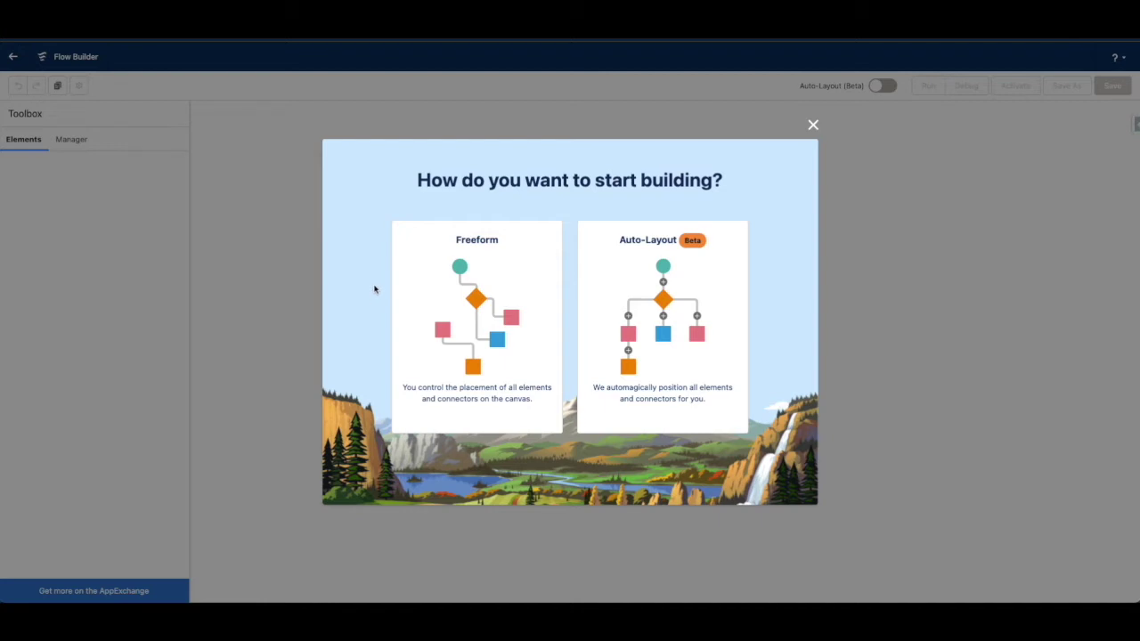
Start a freeform flow and add a screen labelled 'Test Dynamic Screen' with API name Test_Dynamic_Screen
click(441, 308)
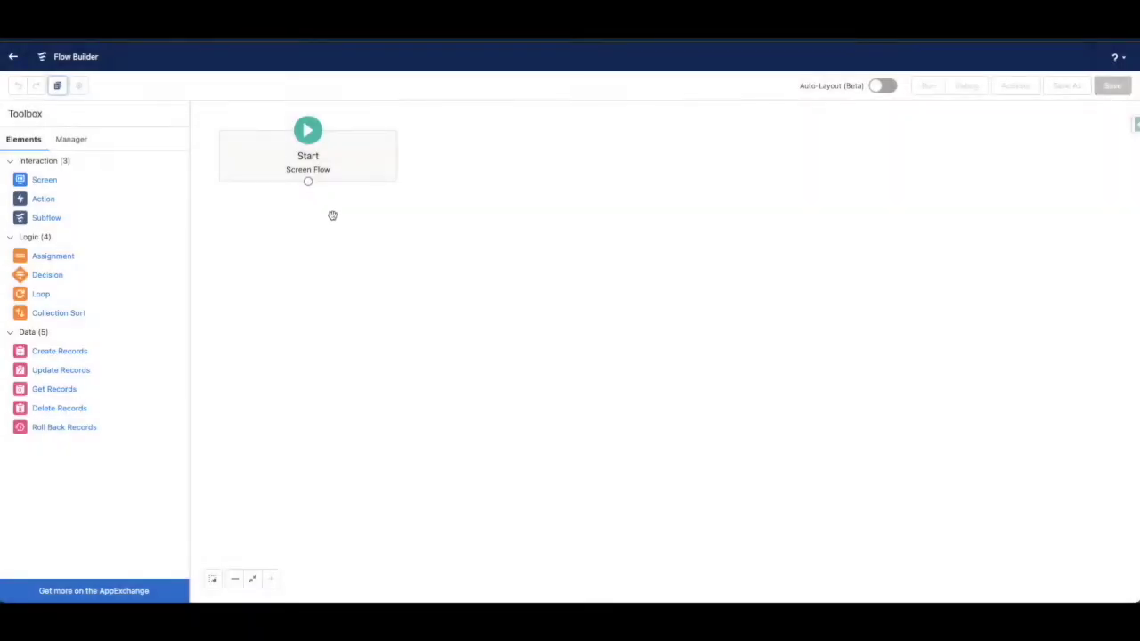
drag(61, 186, 298, 255)
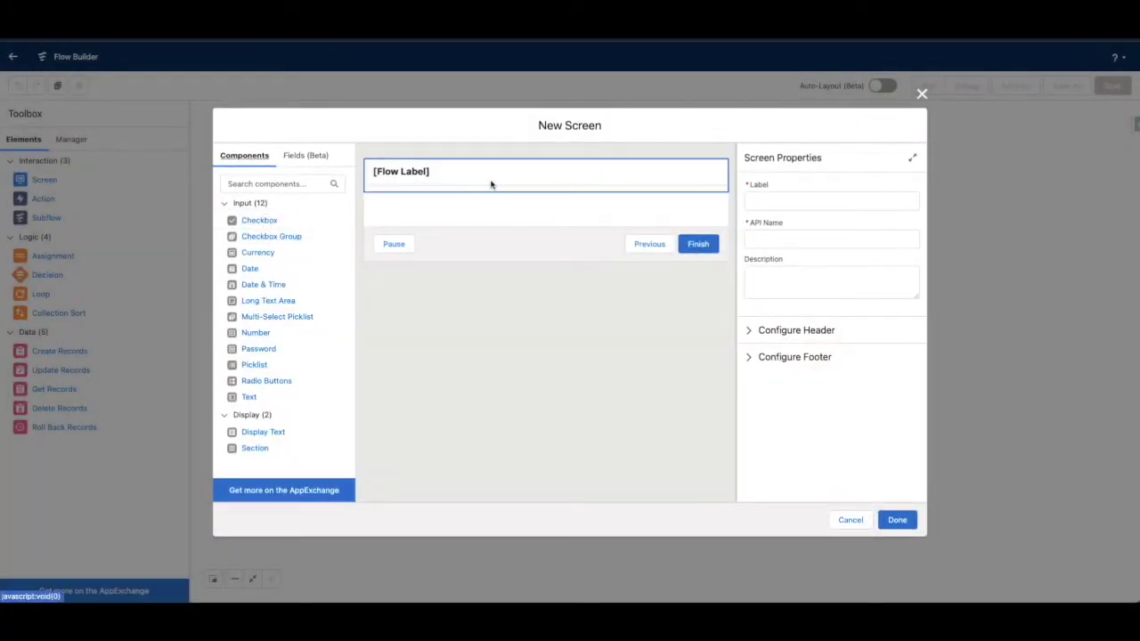
click(778, 198)
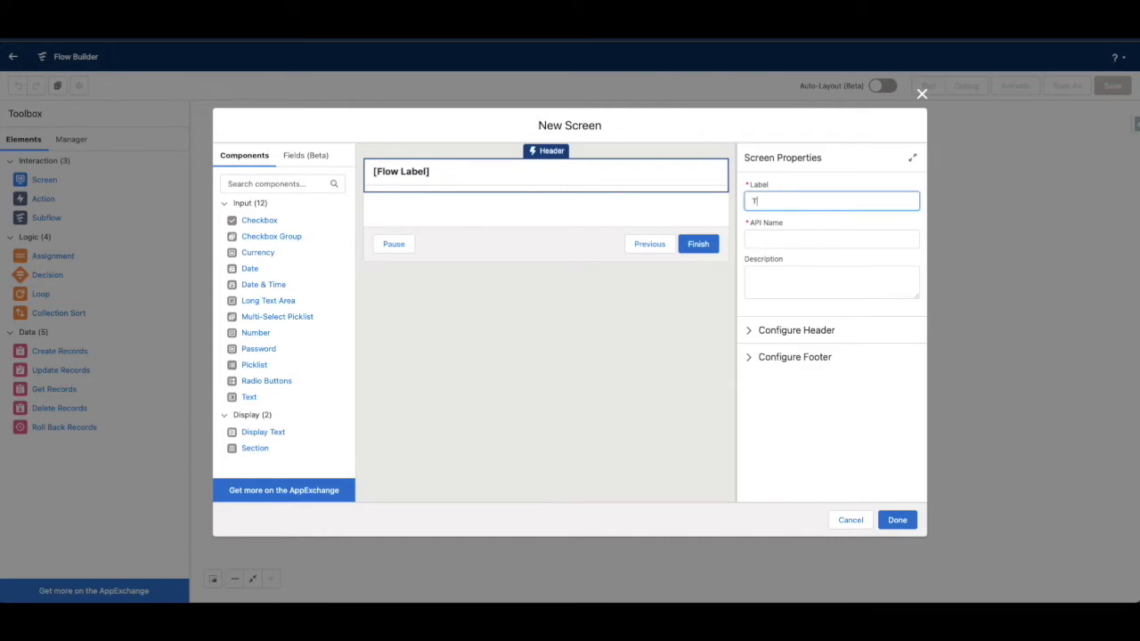
text(Test Dyn)
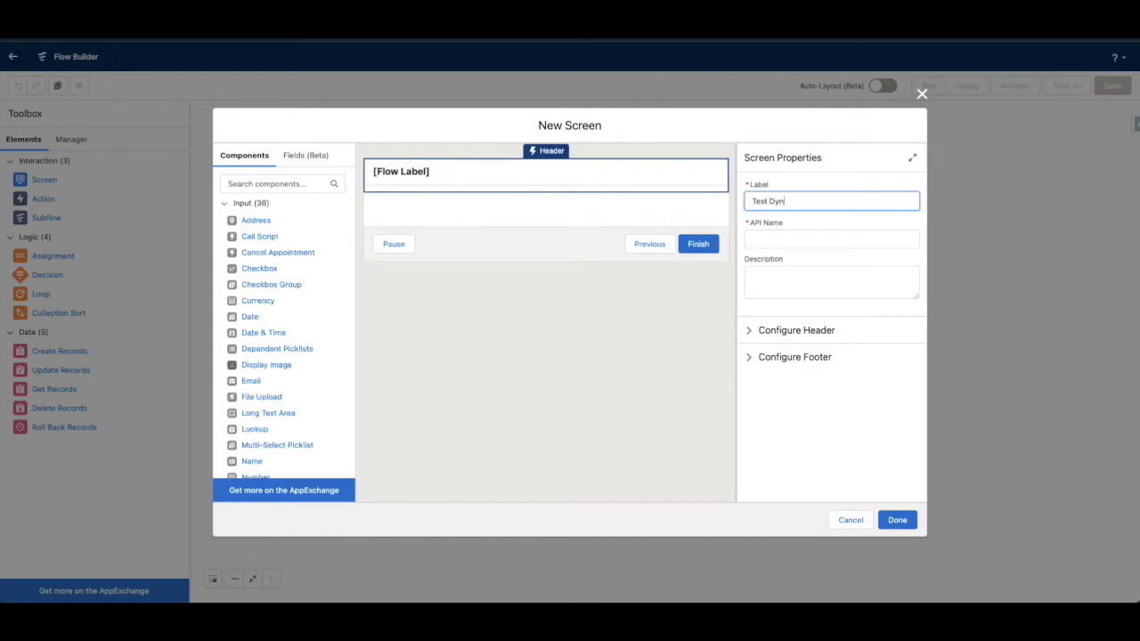
text(amic Screen)
key(Tab)
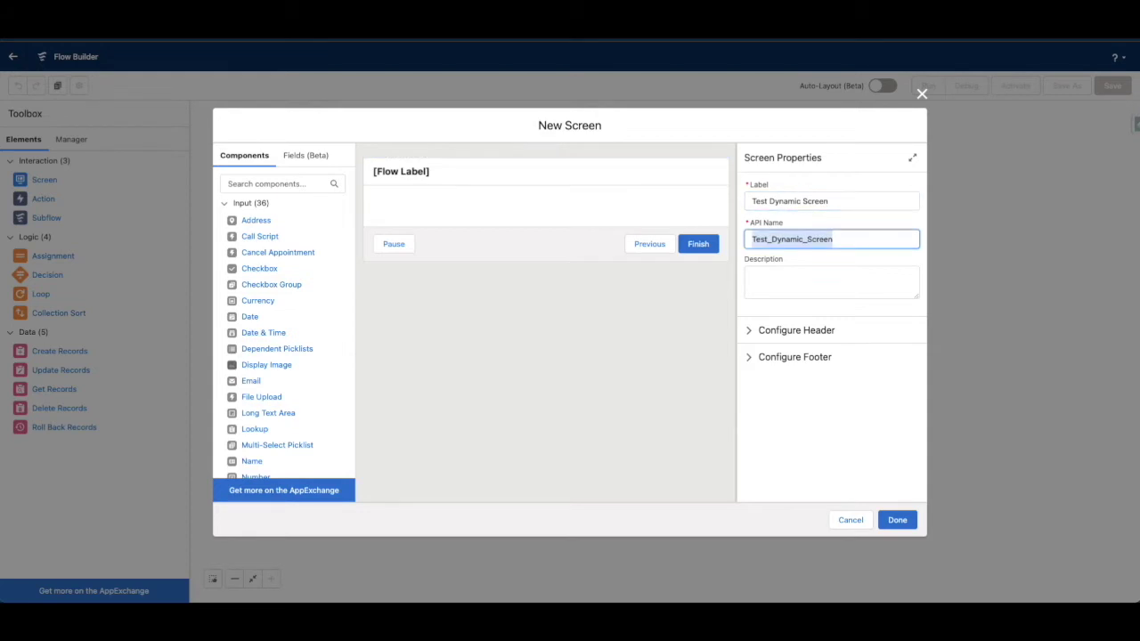
Place Text, Toggle, Text, Toggle and Display Text components on the screen, top to bottom
scroll(288, 313, down, 1)
scroll(288, 314, down, 3)
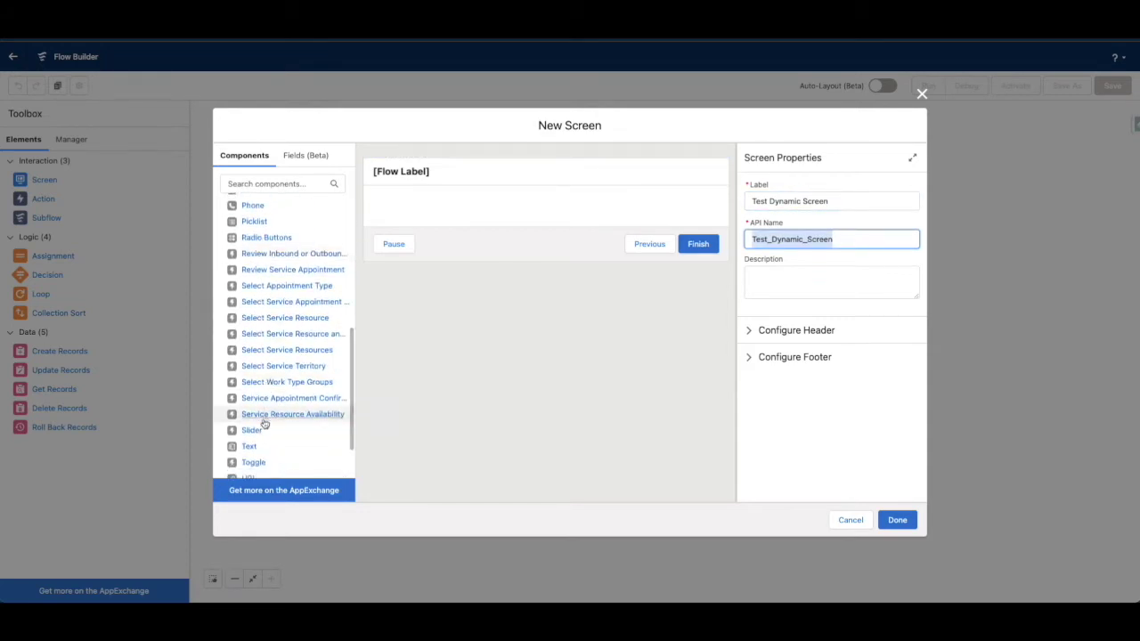
drag(249, 447, 414, 205)
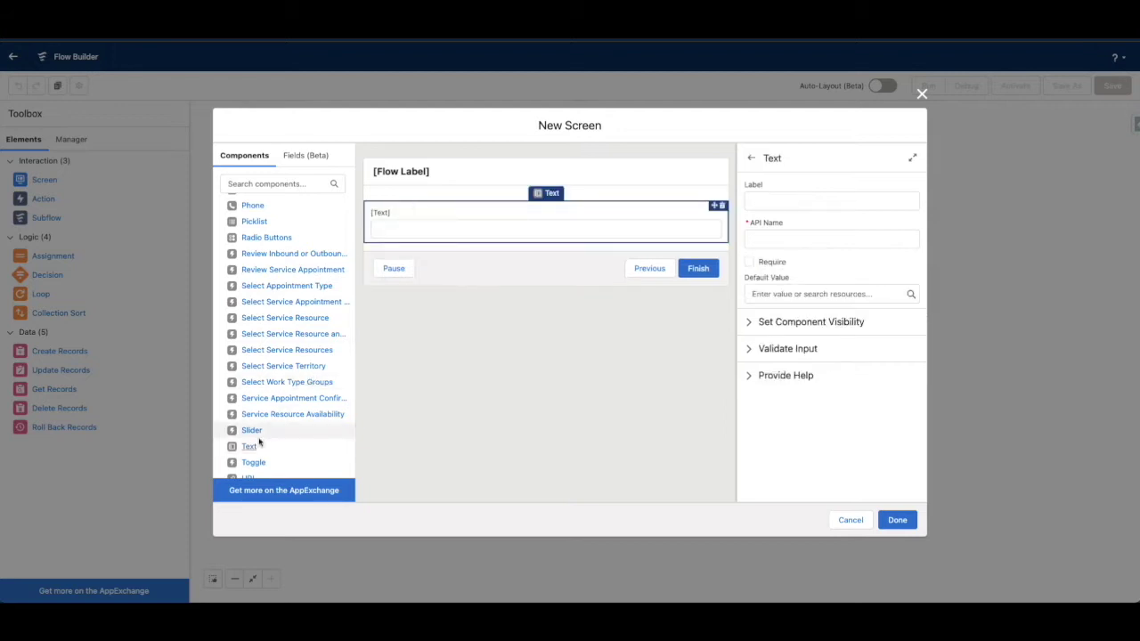
drag(251, 445, 405, 248)
scroll(290, 381, down, 1)
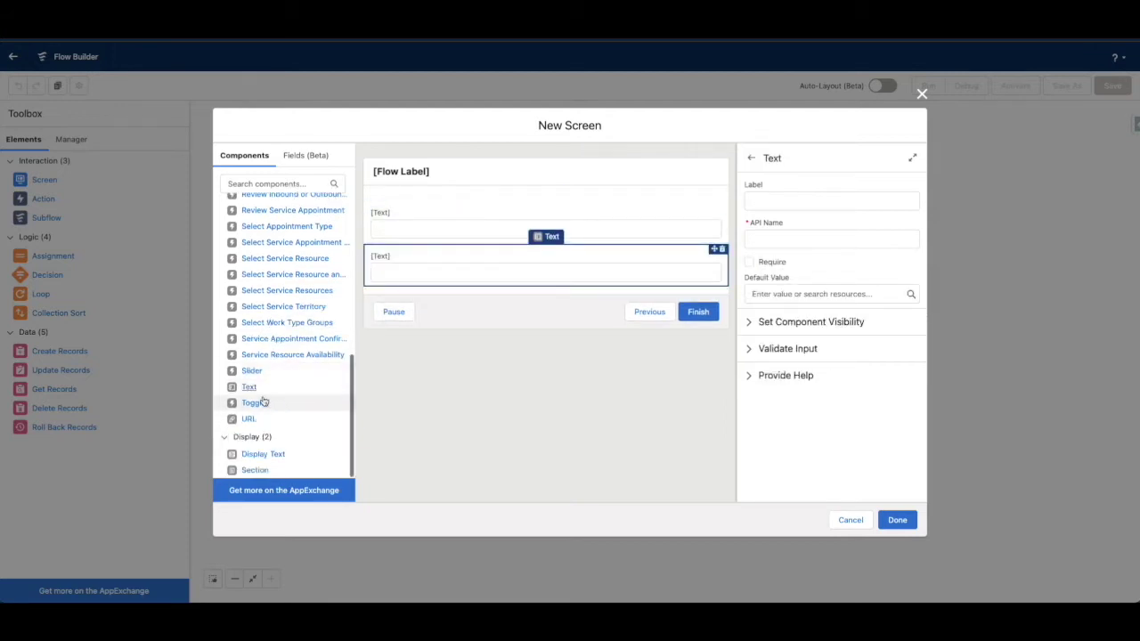
drag(259, 401, 379, 252)
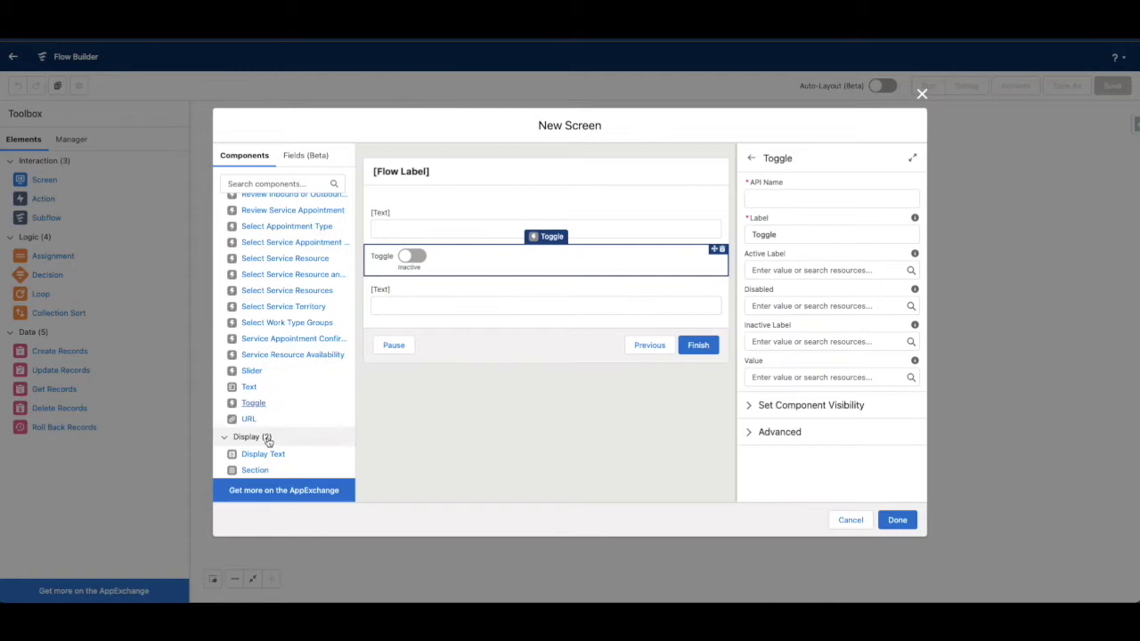
drag(252, 402, 389, 323)
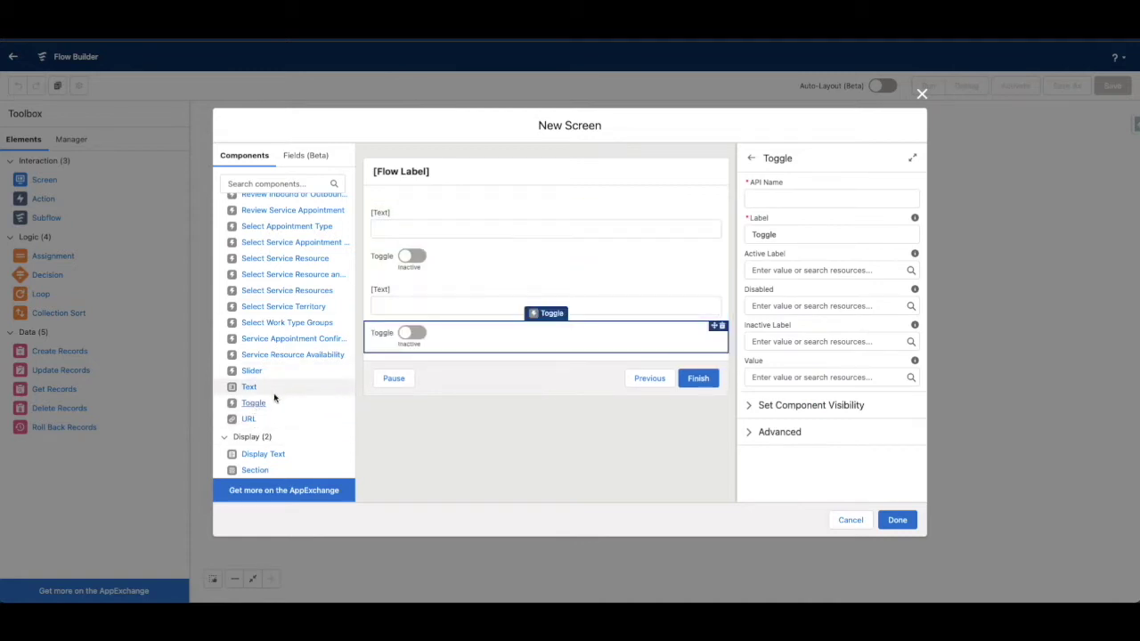
drag(273, 450, 384, 356)
scroll(253, 340, up, 1)
scroll(253, 340, up, 5)
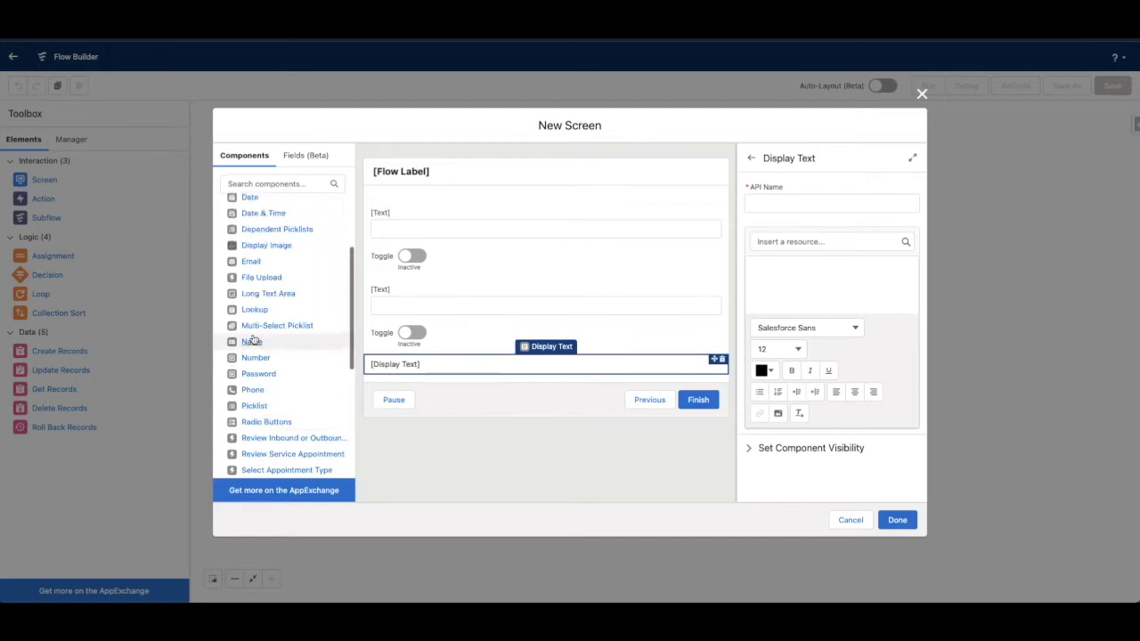
click(472, 228)
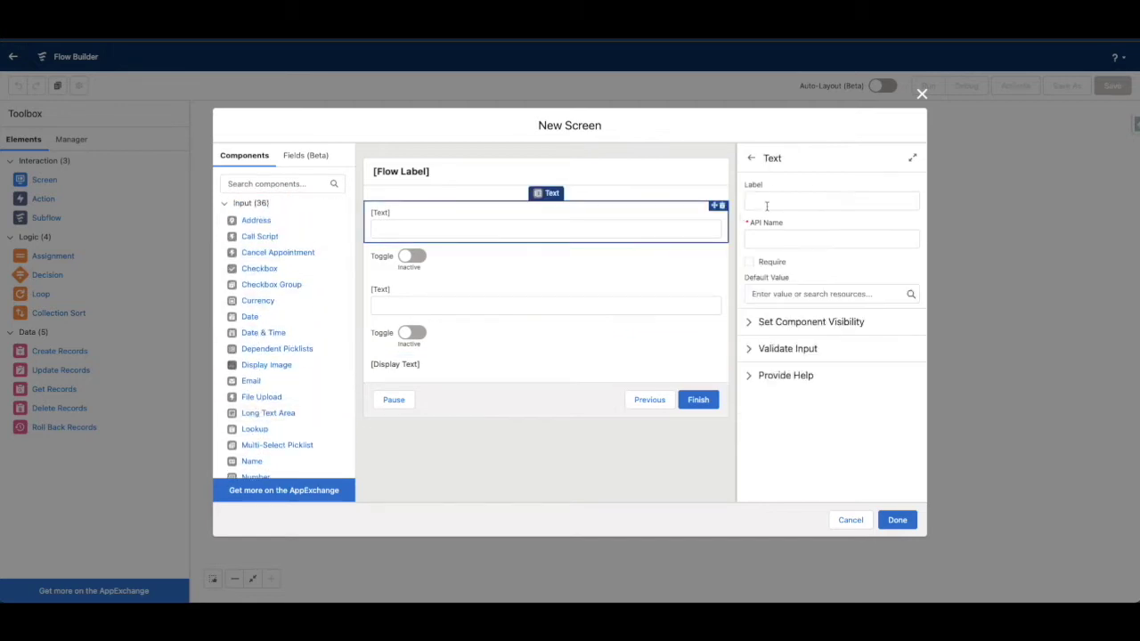
Label the first text field 'Input A' and the first toggle 'Show Input B?' with API name ShowInputB
click(776, 201)
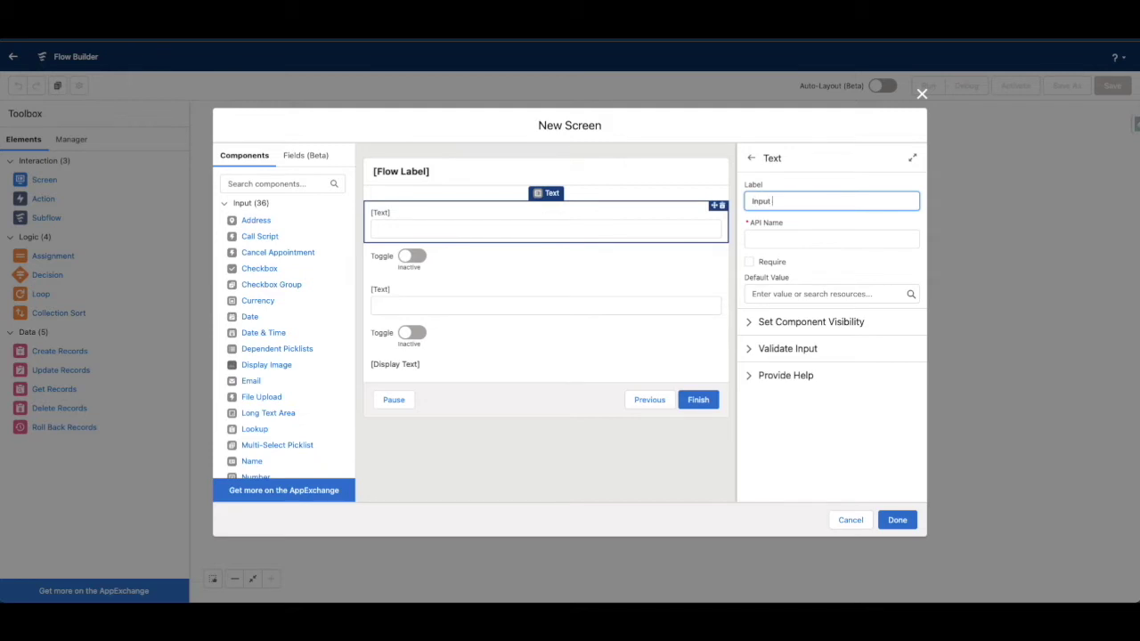
text(Input A)
click(595, 305)
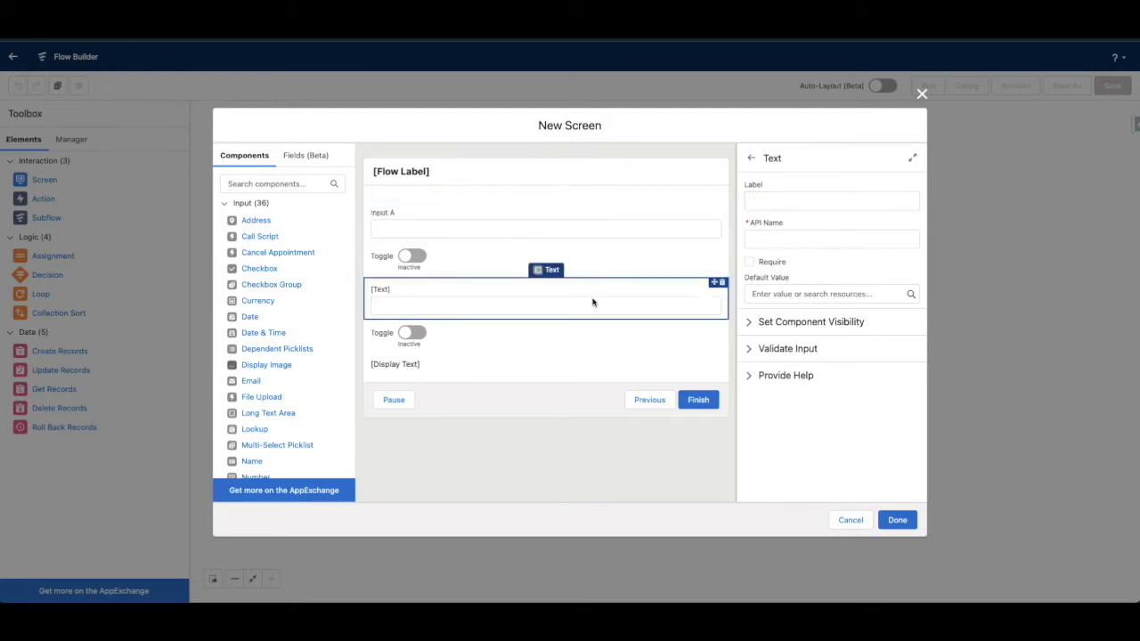
click(468, 256)
click(782, 199)
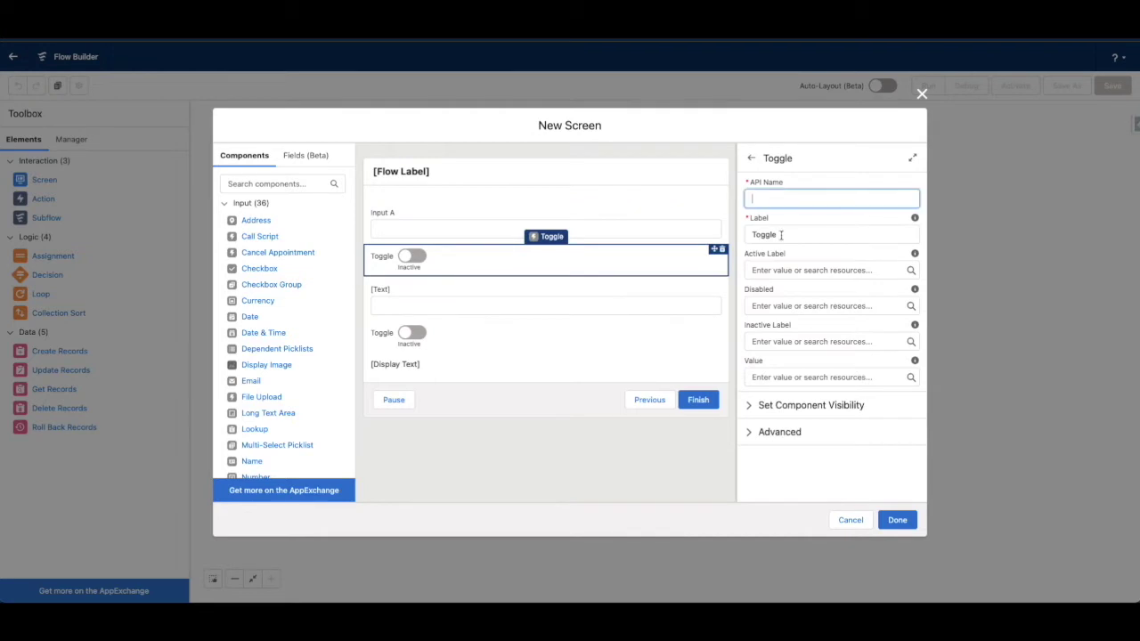
click(784, 241)
double_click(785, 245)
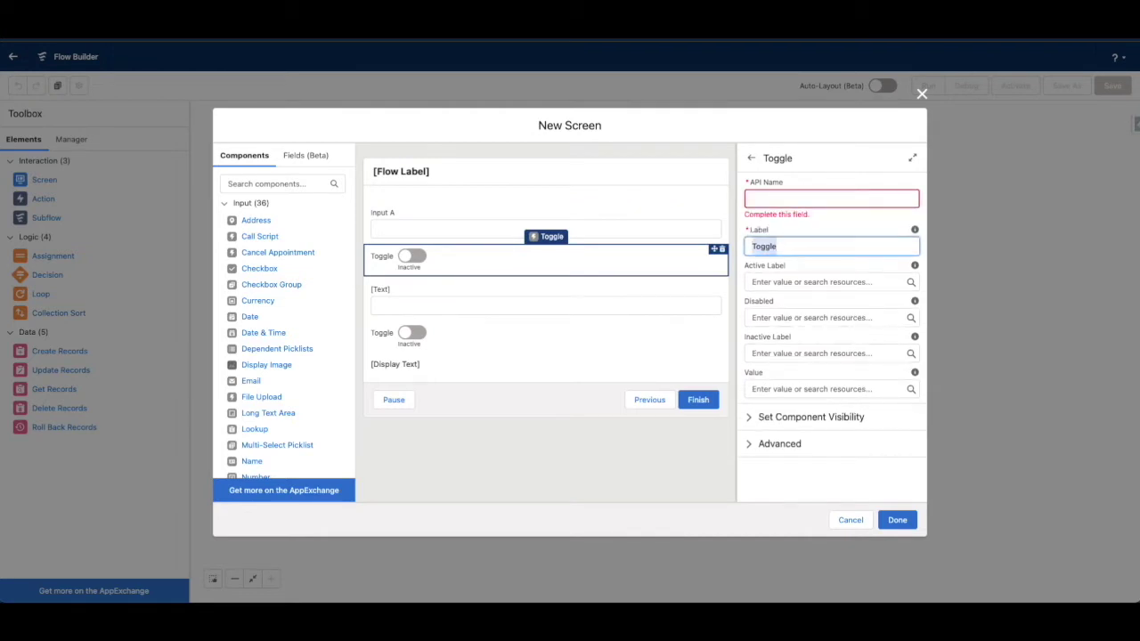
text(Show Input B?)
click(789, 196)
text(Show)
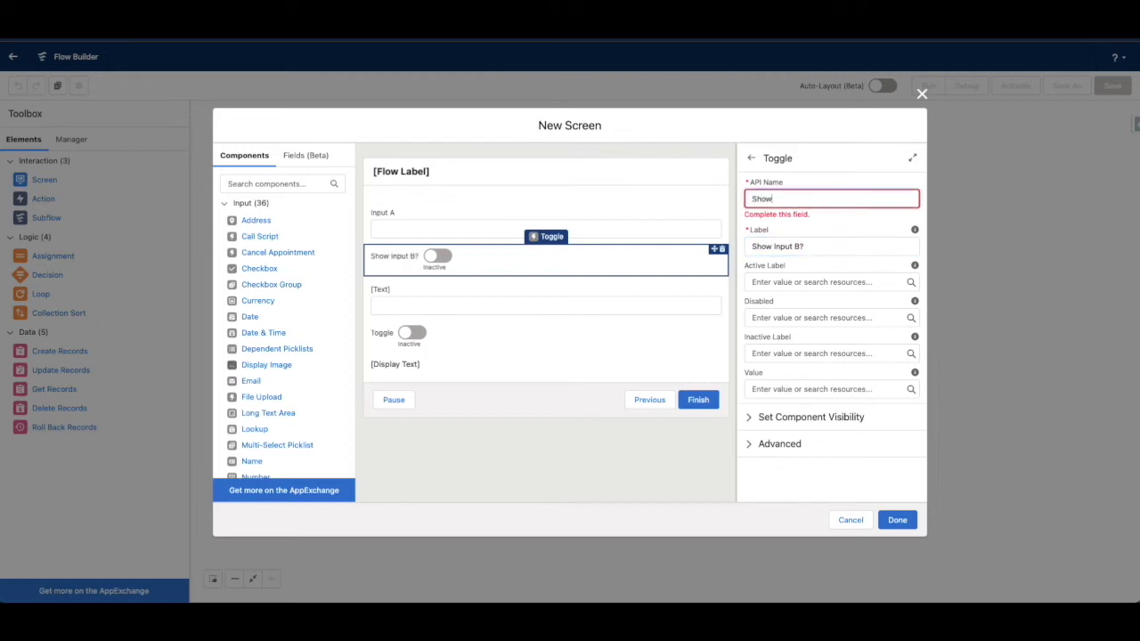
text(InputB)
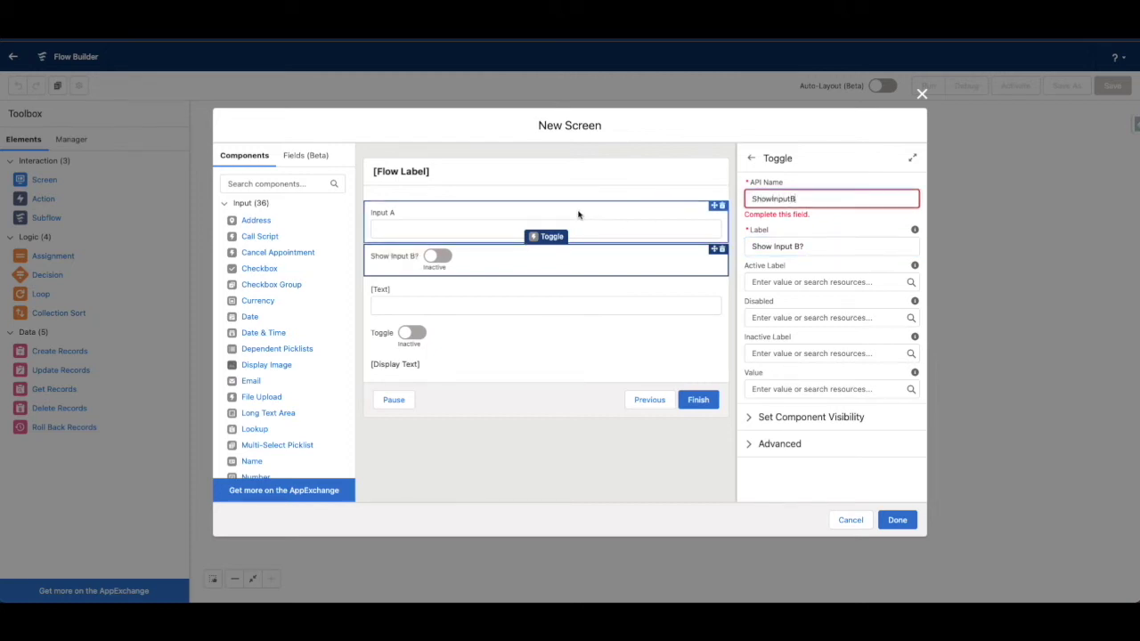
click(581, 215)
click(580, 263)
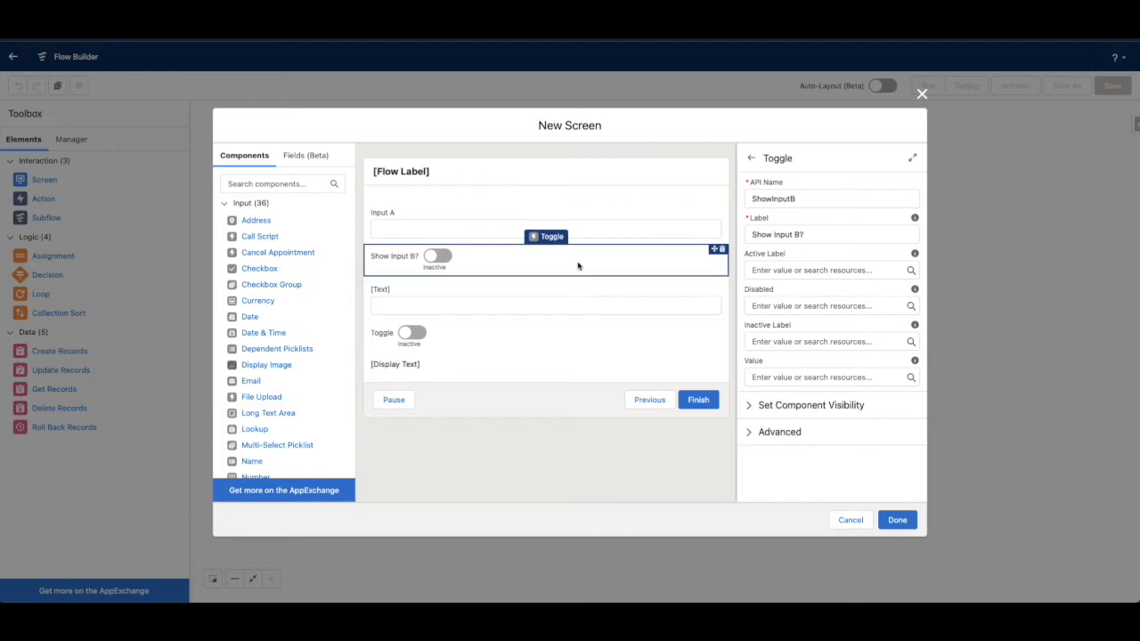
Label the second text field 'Input B' and the second toggle 'Hide Input A and Show Display Text'
click(560, 305)
click(759, 201)
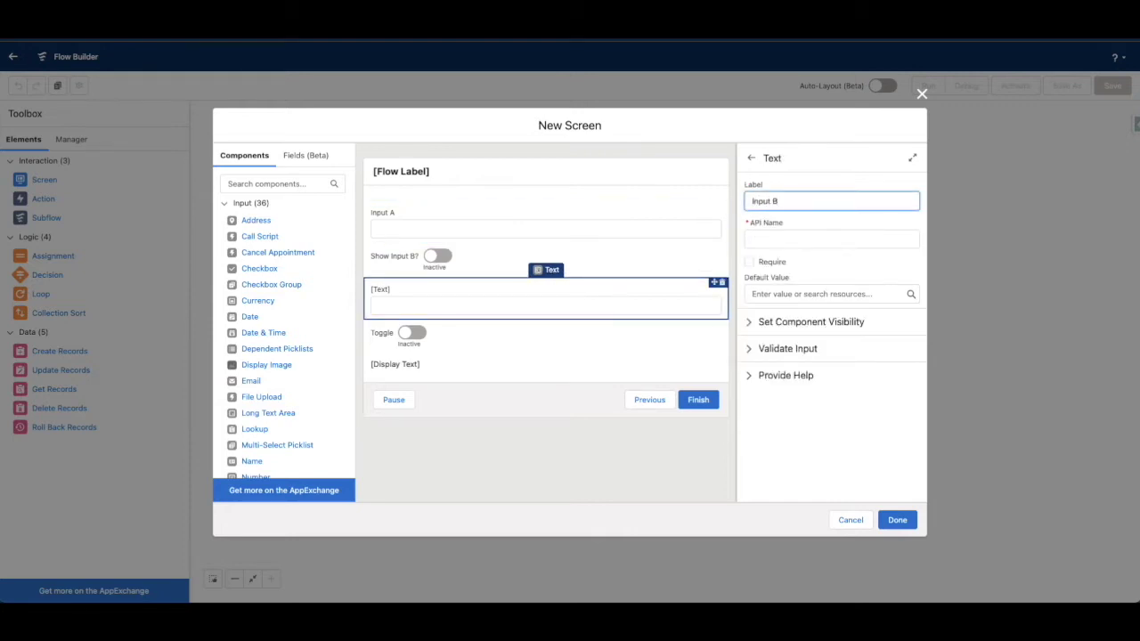
click(517, 335)
double_click(781, 236)
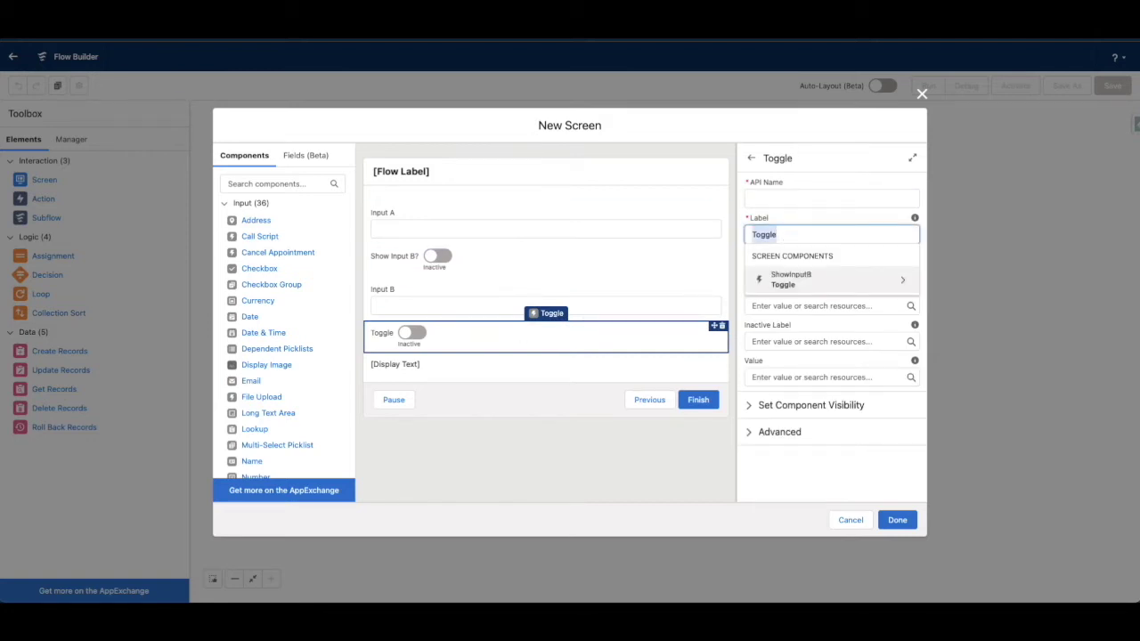
text(Hide Input A)
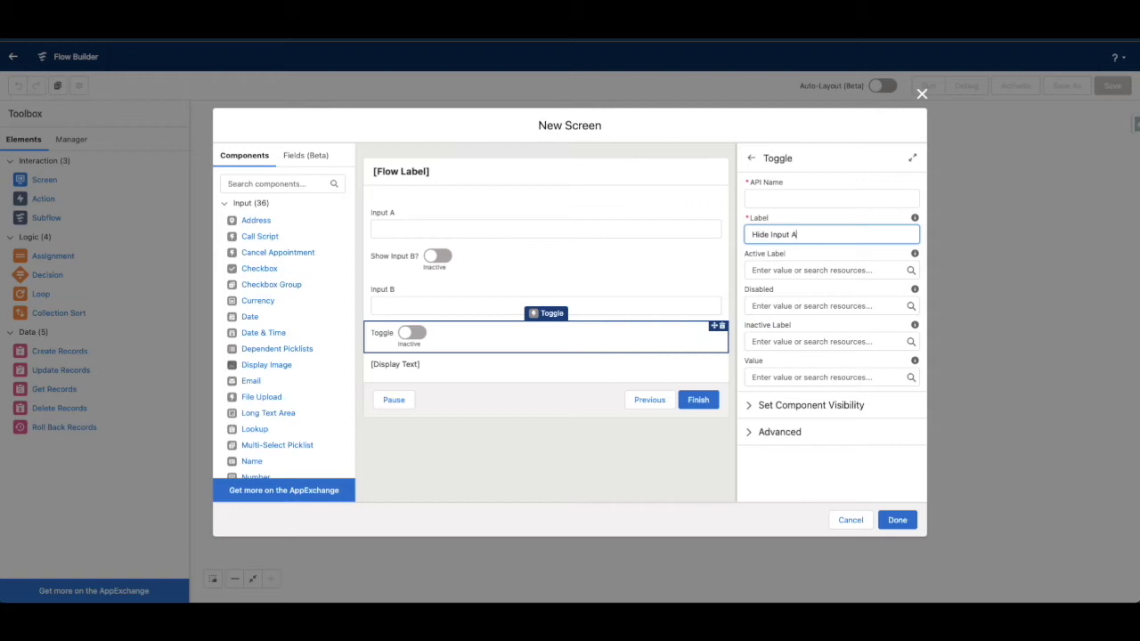
text( and Show Display Text)
click(549, 364)
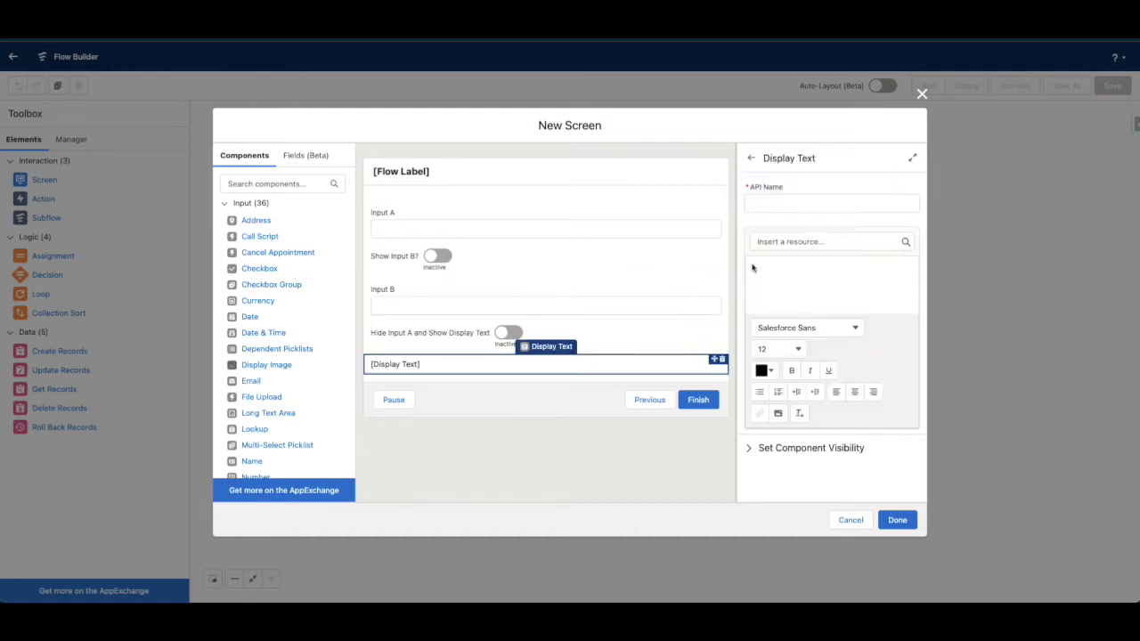
Give the display text the message 'Showing because toggle is "True"' and API name ShowDisplayText
click(779, 272)
text(Showin)
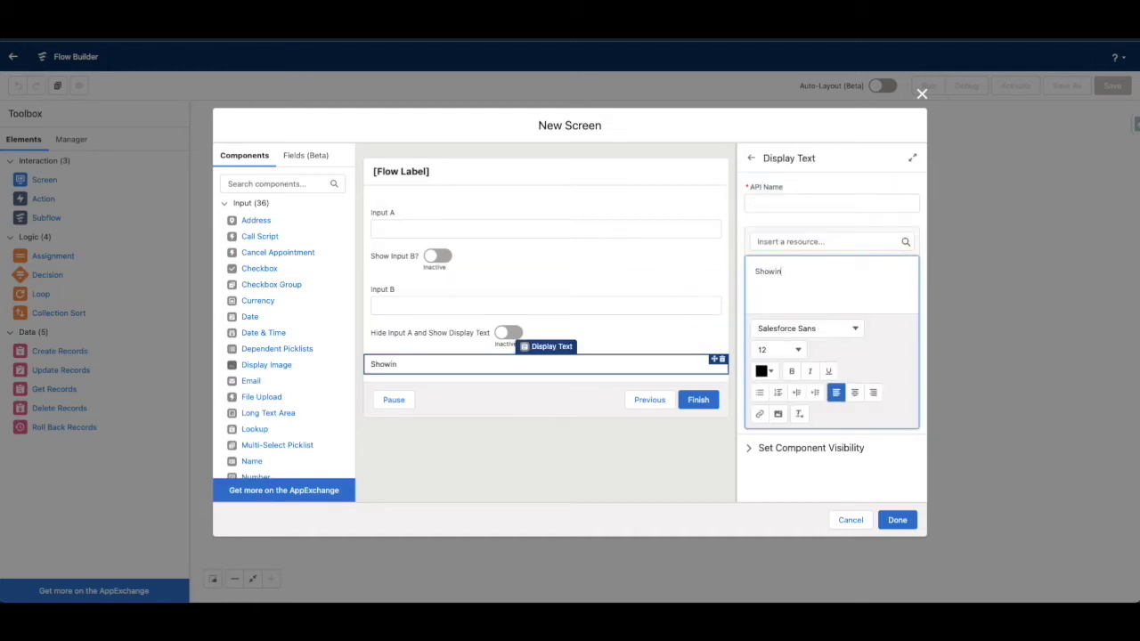
text(g because toggle )
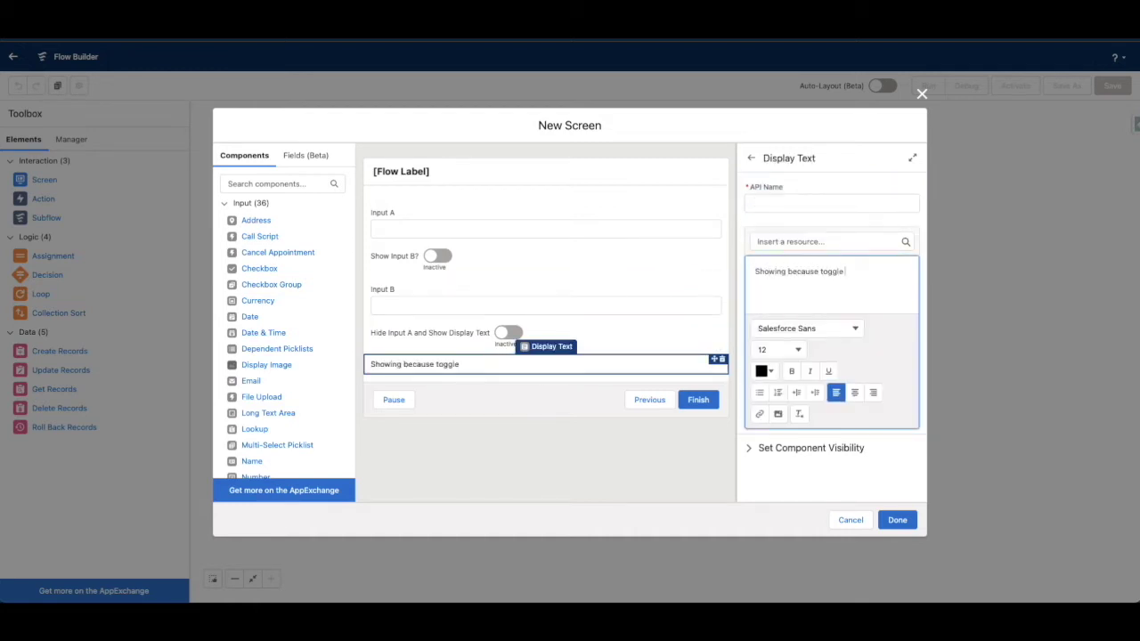
text(is "True)
click(771, 212)
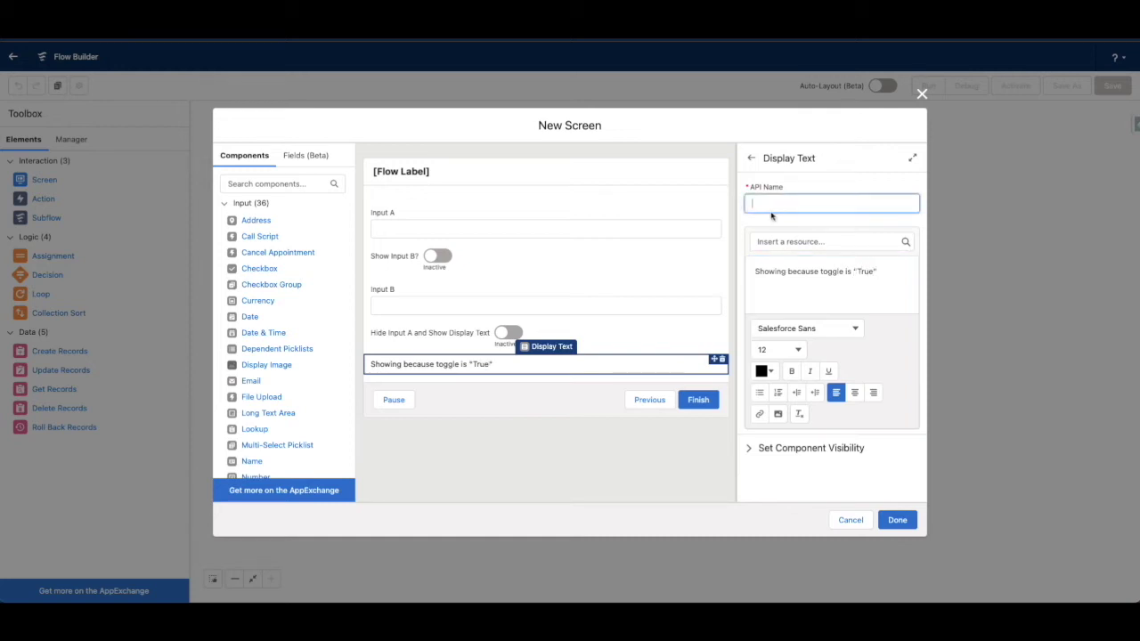
text(Show Display Text)
click(489, 413)
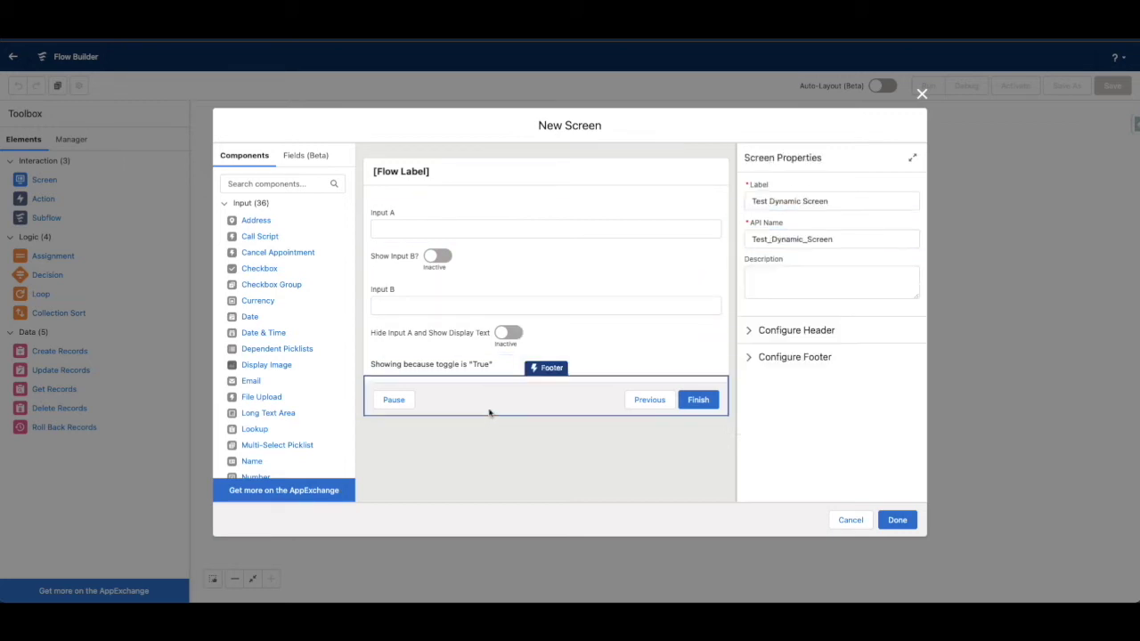
Step through the screen header, Input A and the Show Input B? toggle, ending on Input B's properties
click(464, 183)
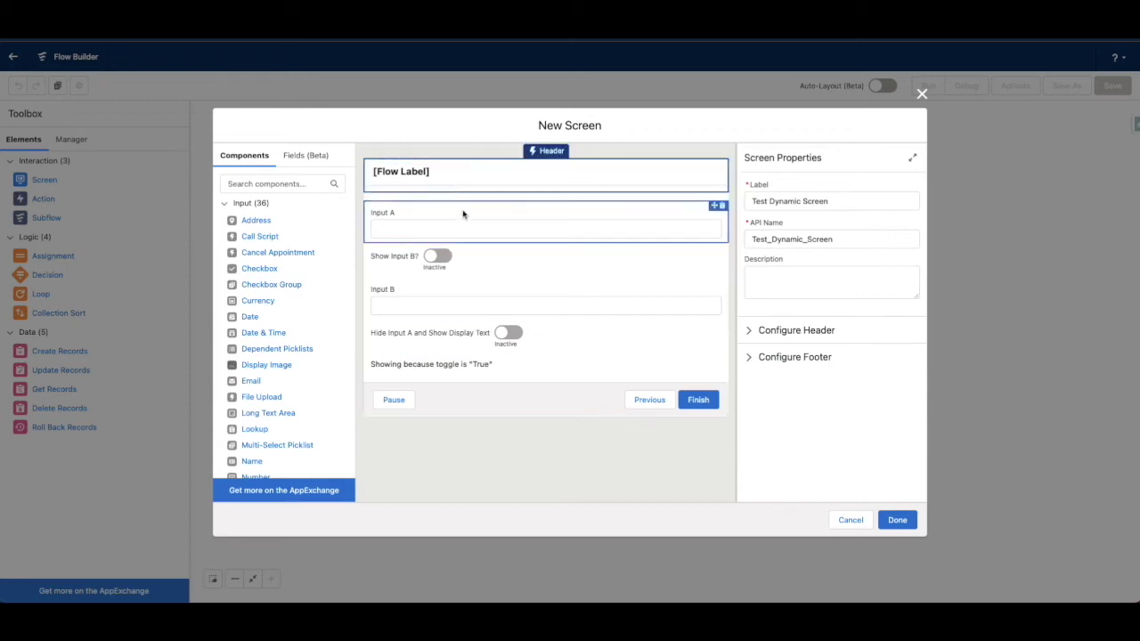
click(464, 215)
click(463, 261)
click(462, 301)
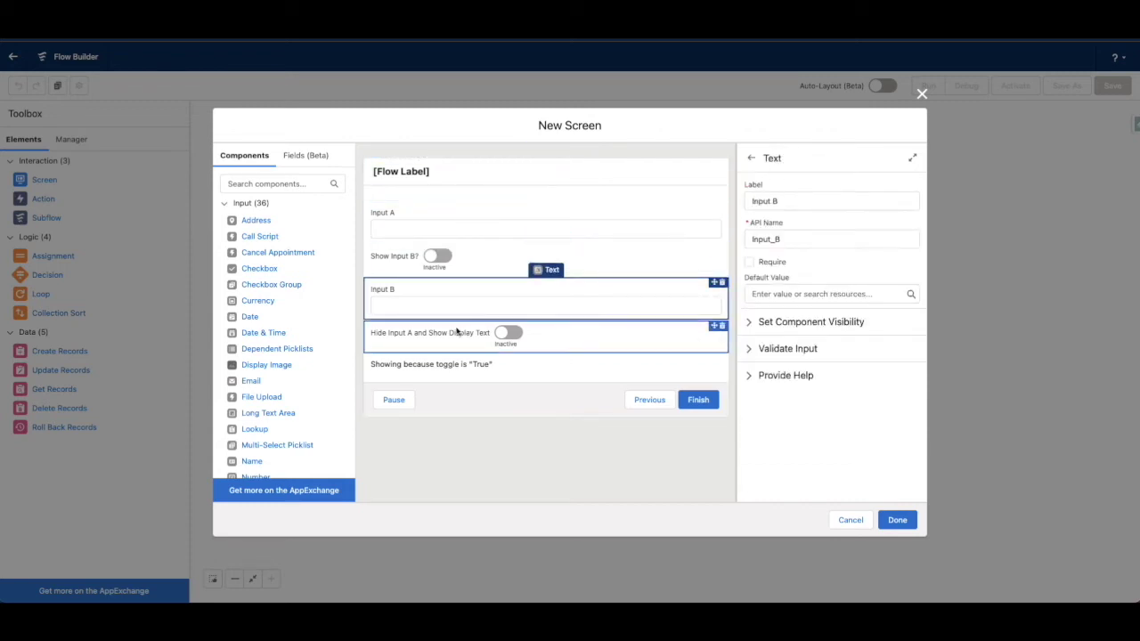
scroll(313, 286, down, 2)
scroll(316, 282, up, 2)
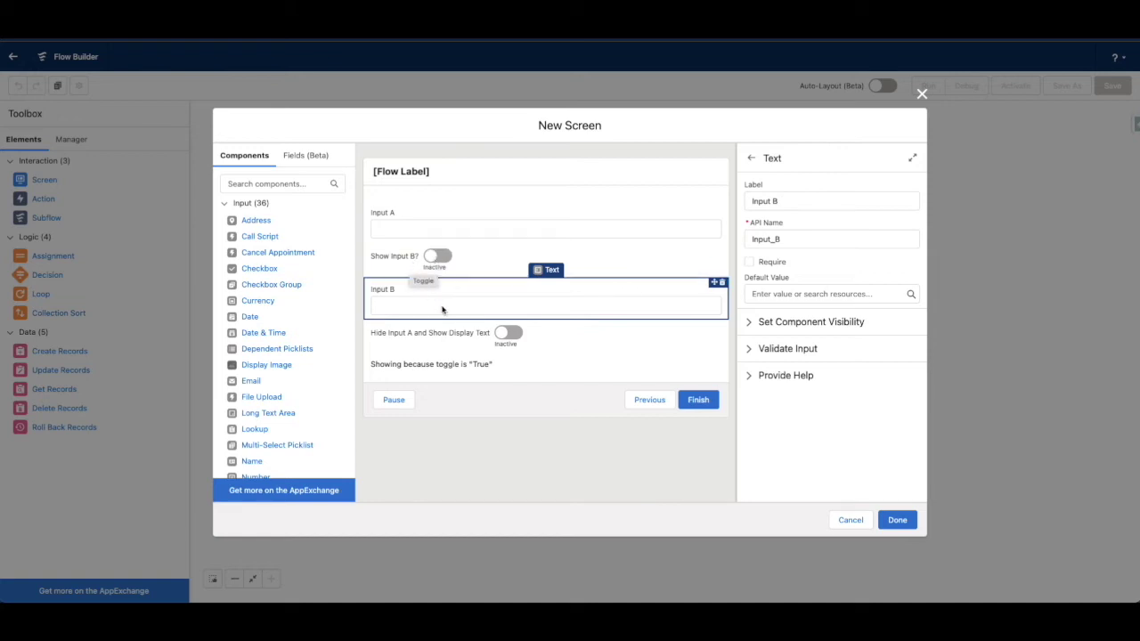
Under All Conditions Are Met, show Input B only when ShowInputB's value equals $GlobalConstant.True
click(746, 323)
click(776, 357)
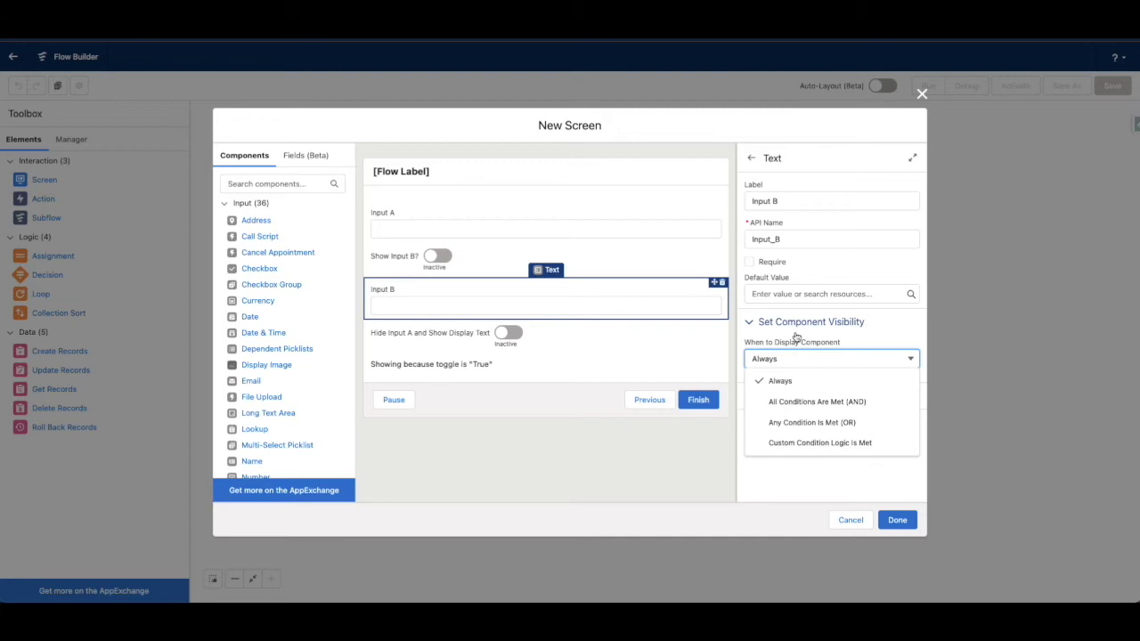
click(816, 402)
click(692, 347)
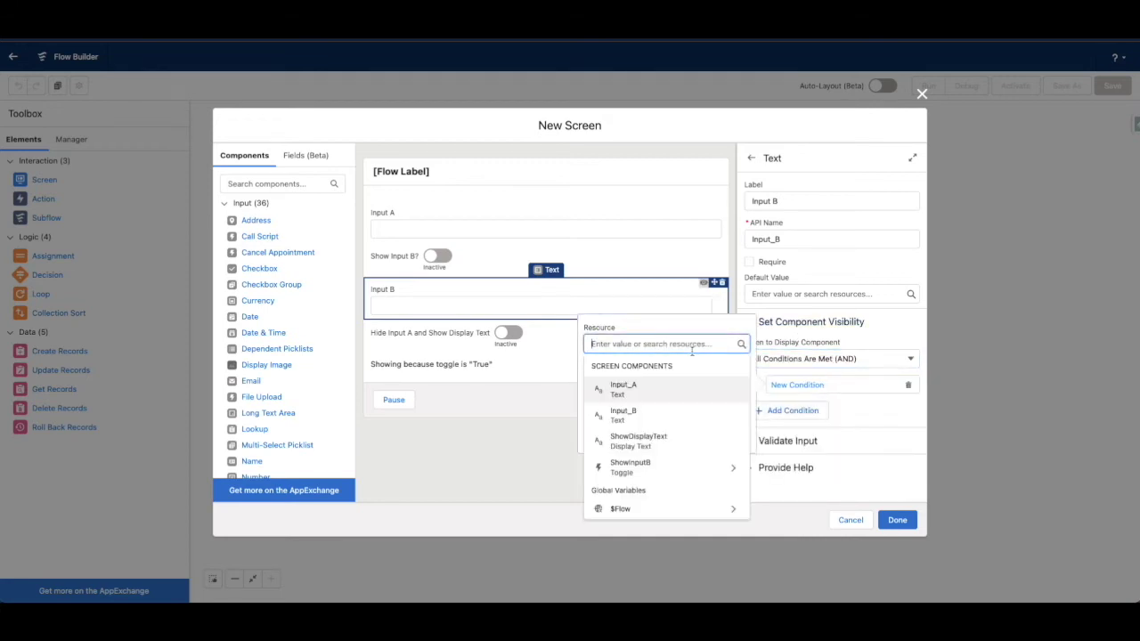
click(666, 412)
click(674, 348)
key(BackSpace)
click(672, 467)
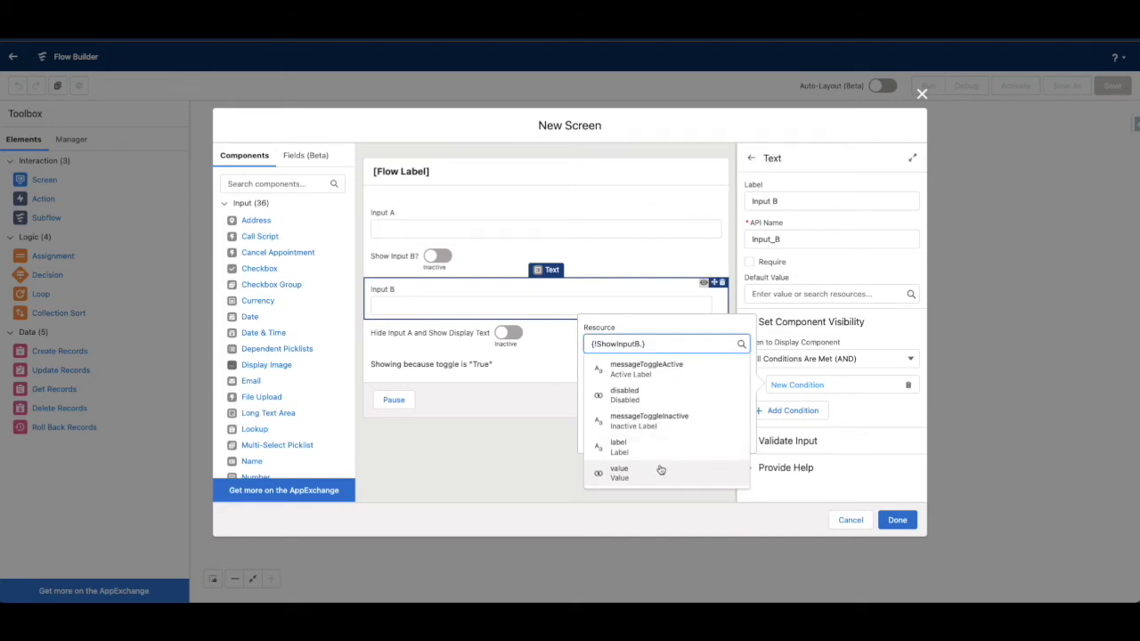
click(661, 471)
click(648, 411)
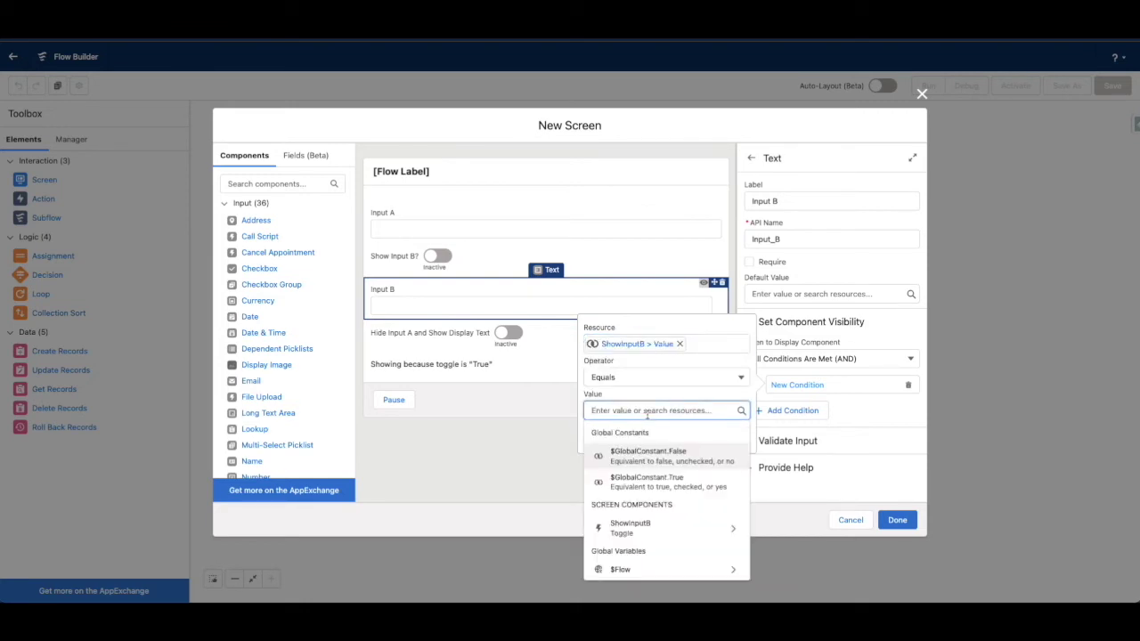
text(true)
click(674, 455)
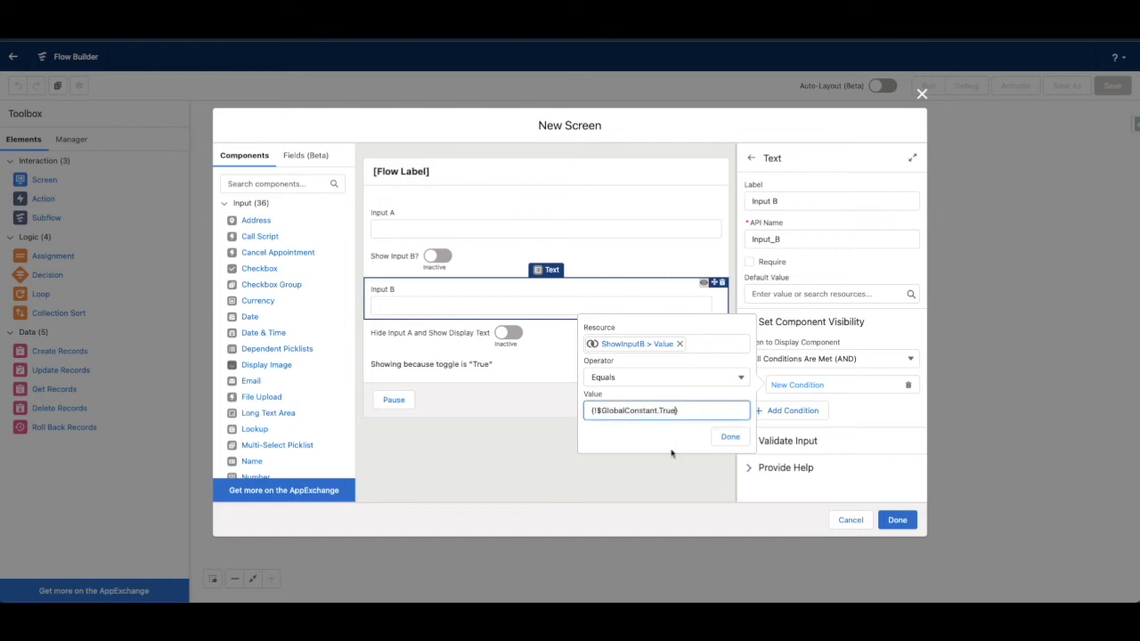
click(727, 437)
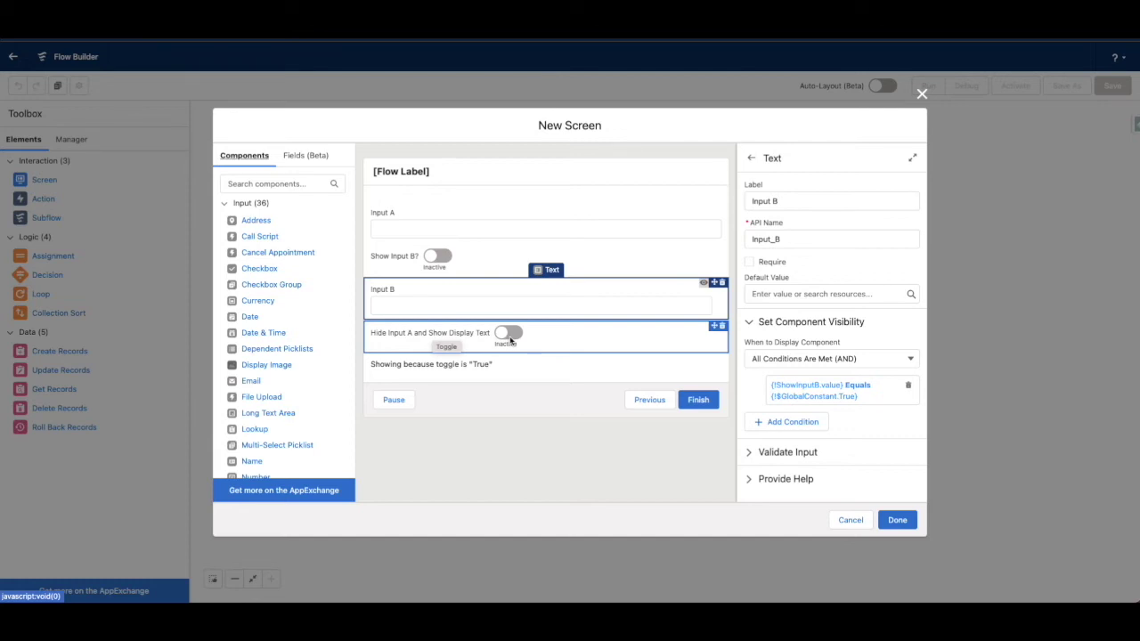
Begin Input A's visibility condition, then set the second toggle's API name to Toggle2
click(471, 222)
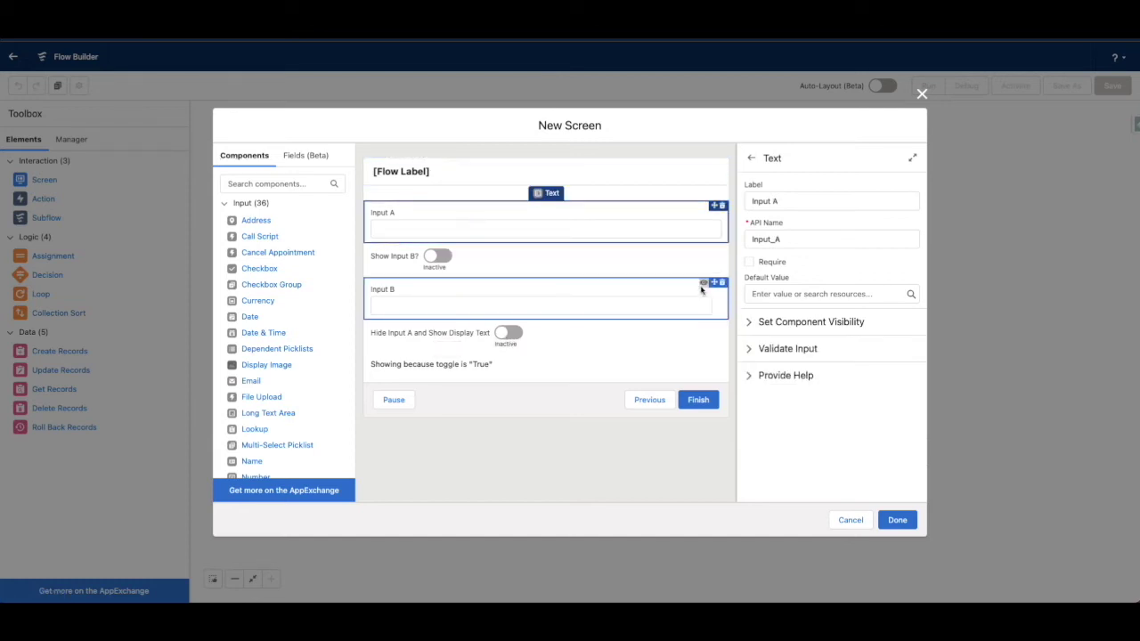
click(749, 326)
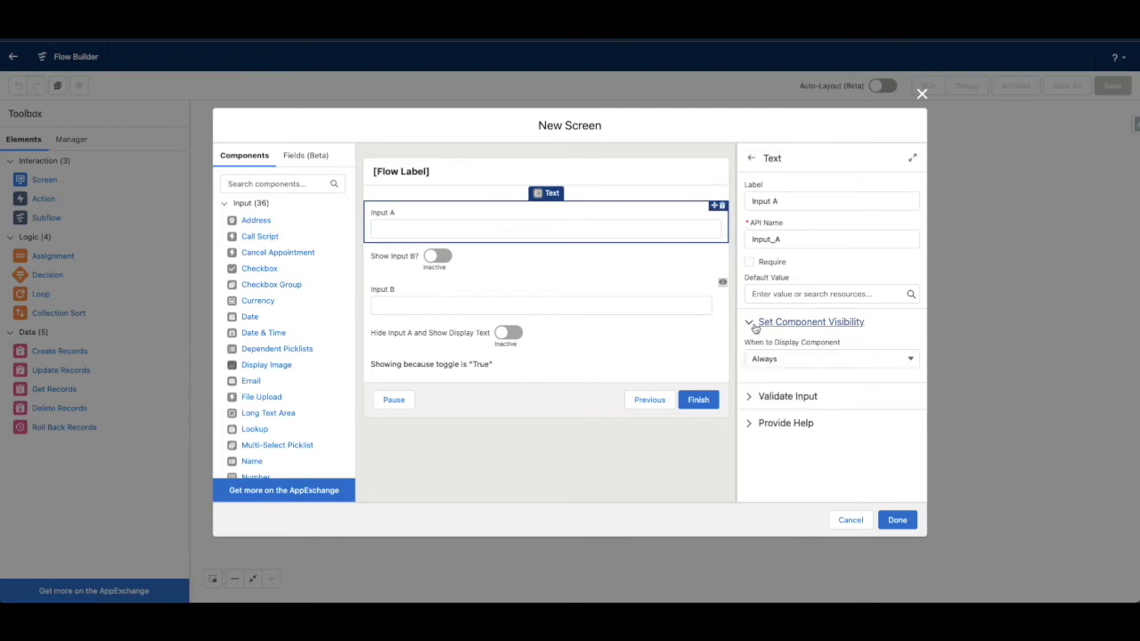
click(776, 359)
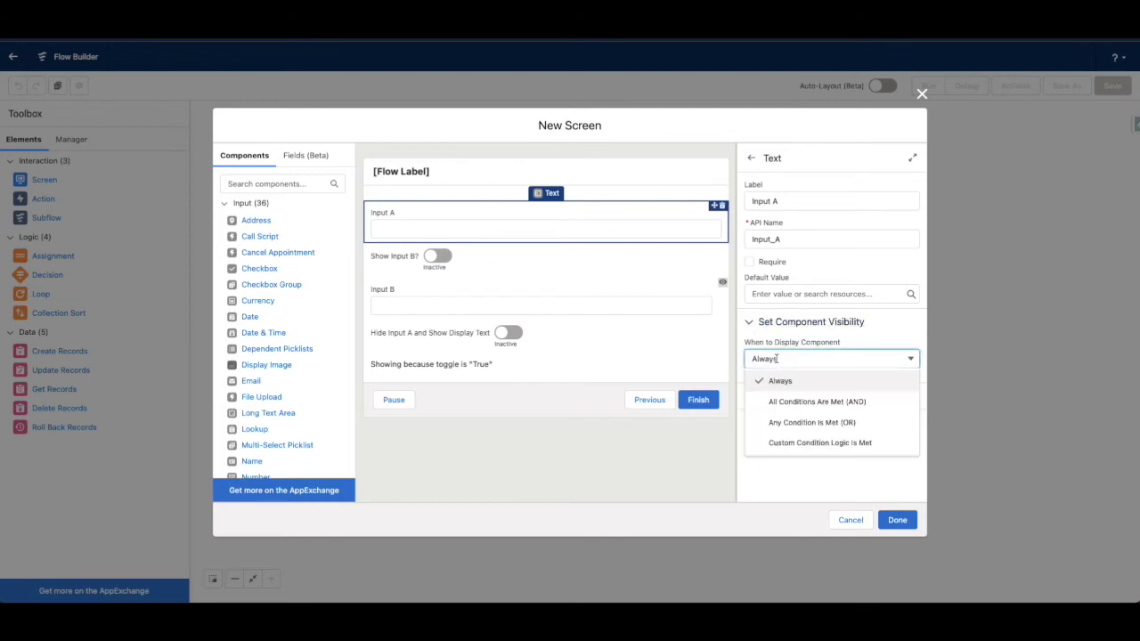
click(813, 400)
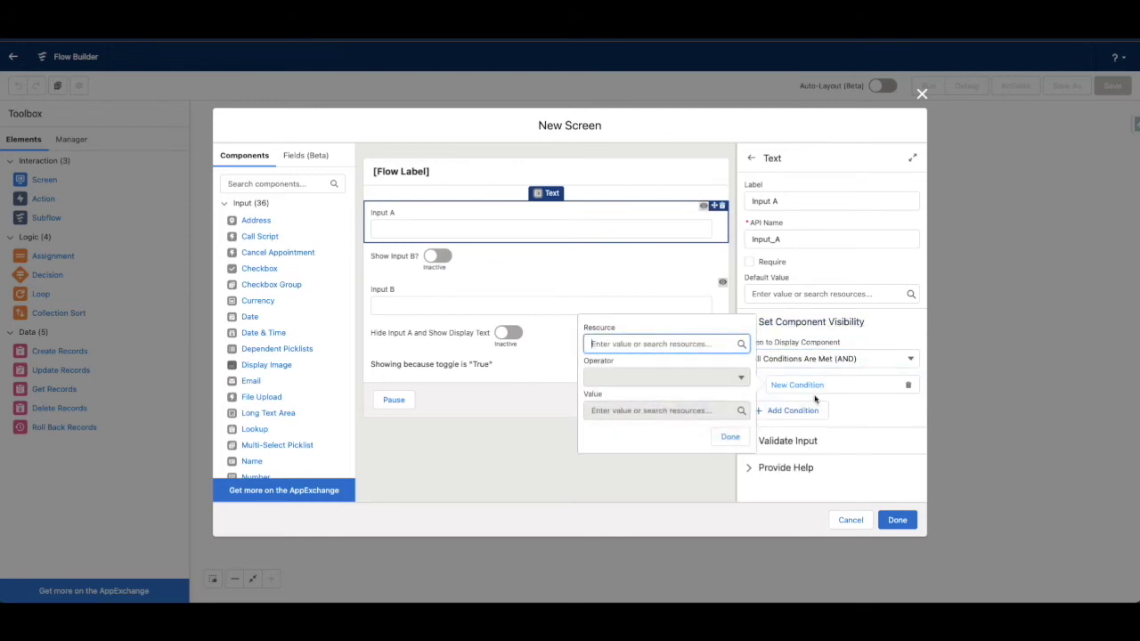
click(669, 346)
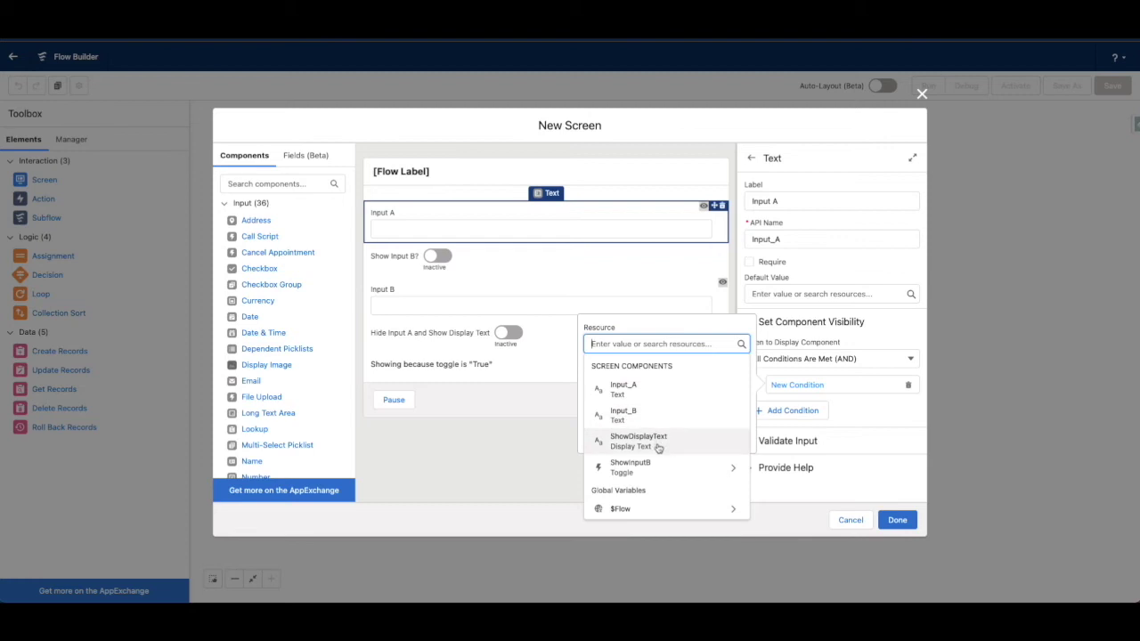
click(495, 336)
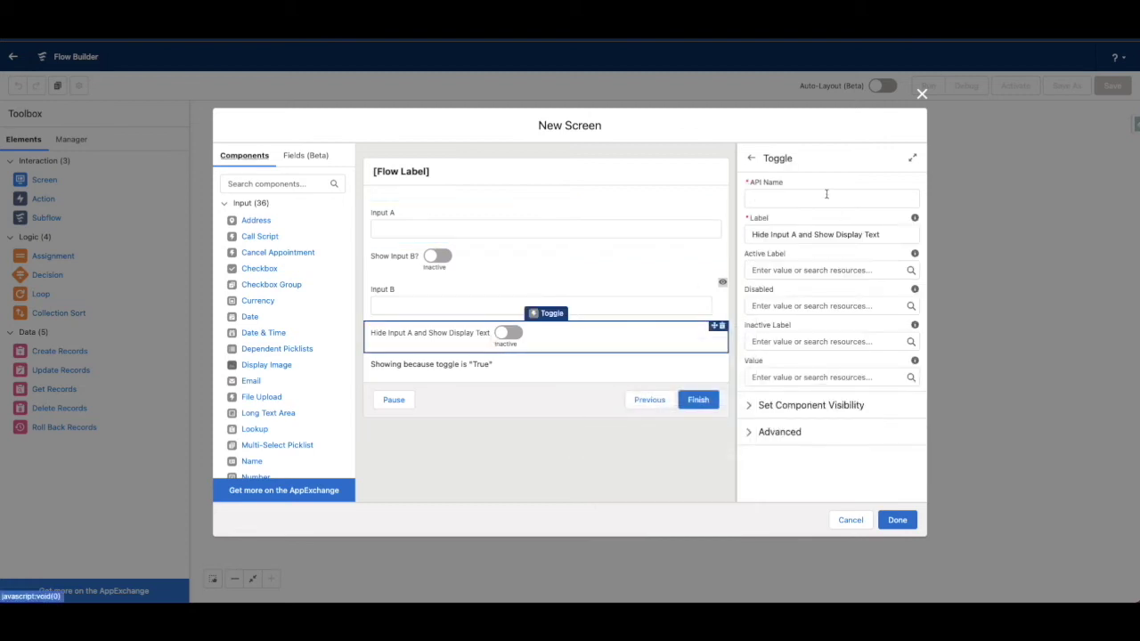
click(827, 194)
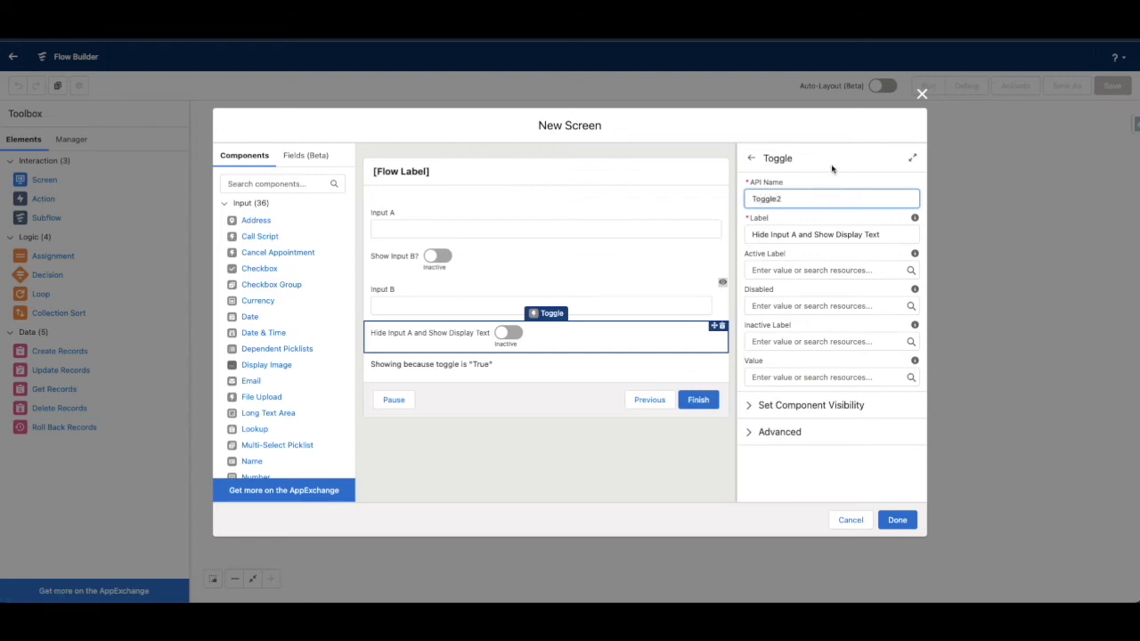
click(832, 168)
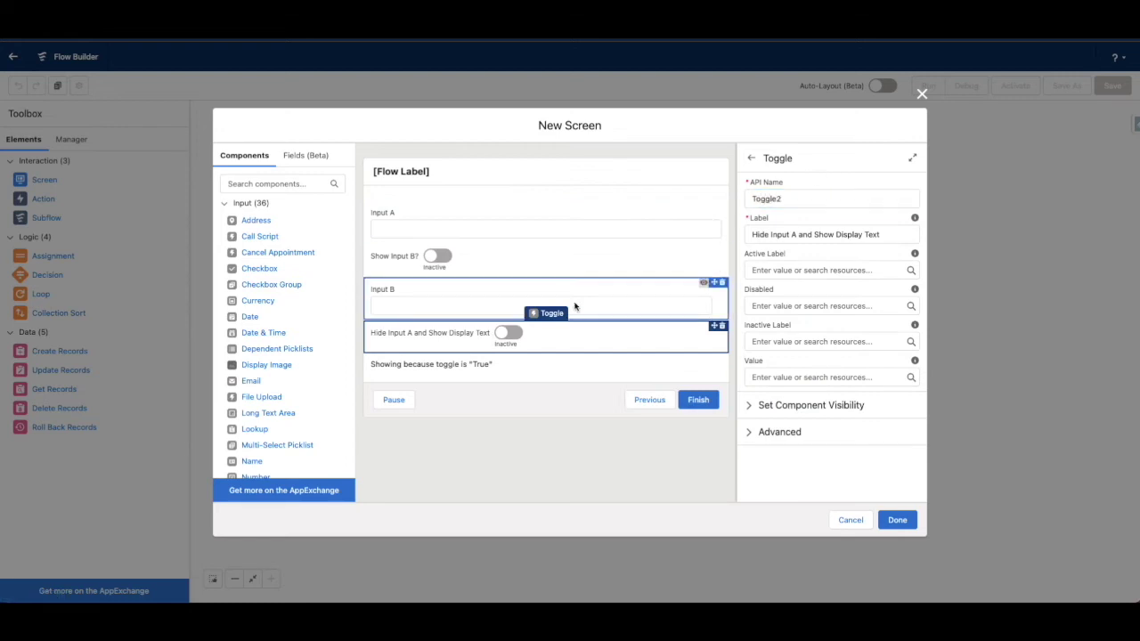
Under All Conditions Are Met, show Input A only when Toggle2's value equals $GlobalConstant.False
click(598, 228)
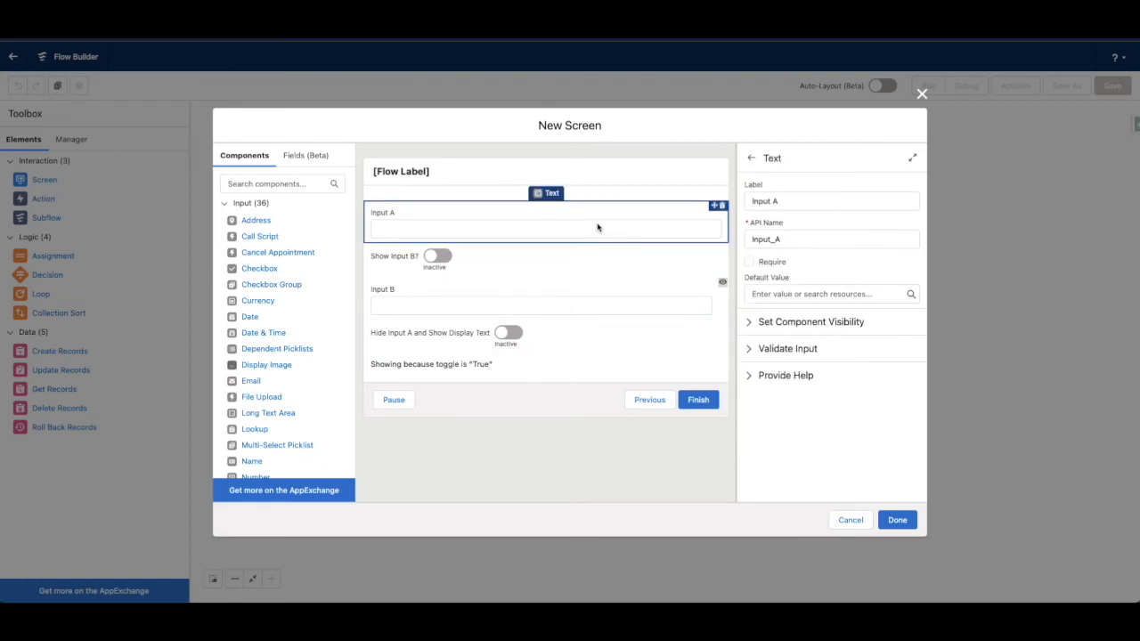
click(757, 323)
click(783, 360)
click(789, 399)
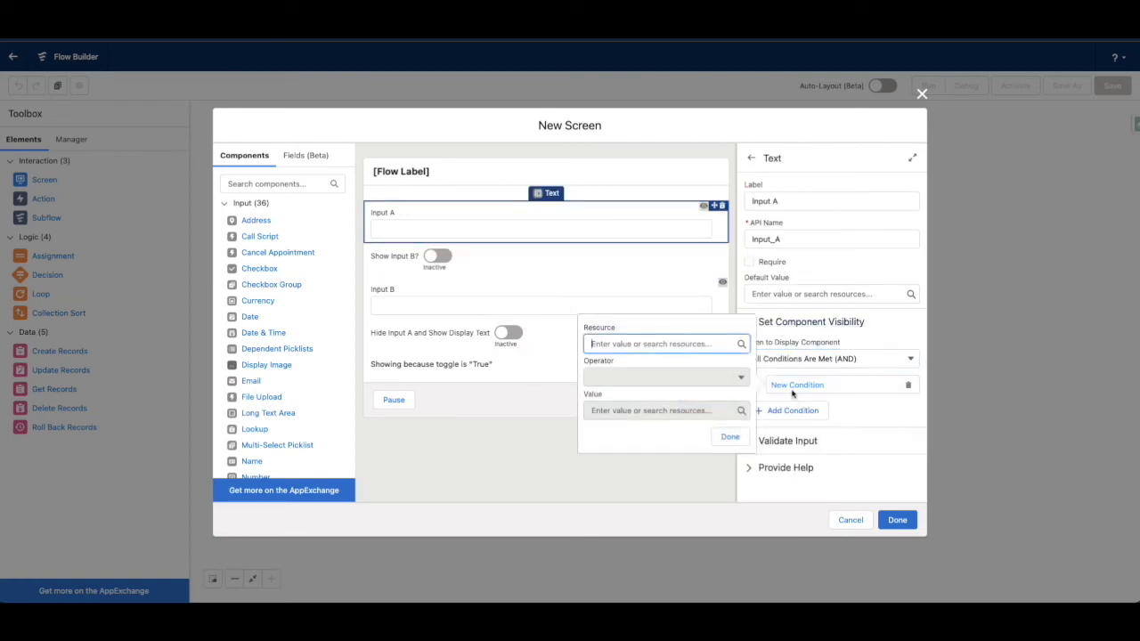
click(672, 347)
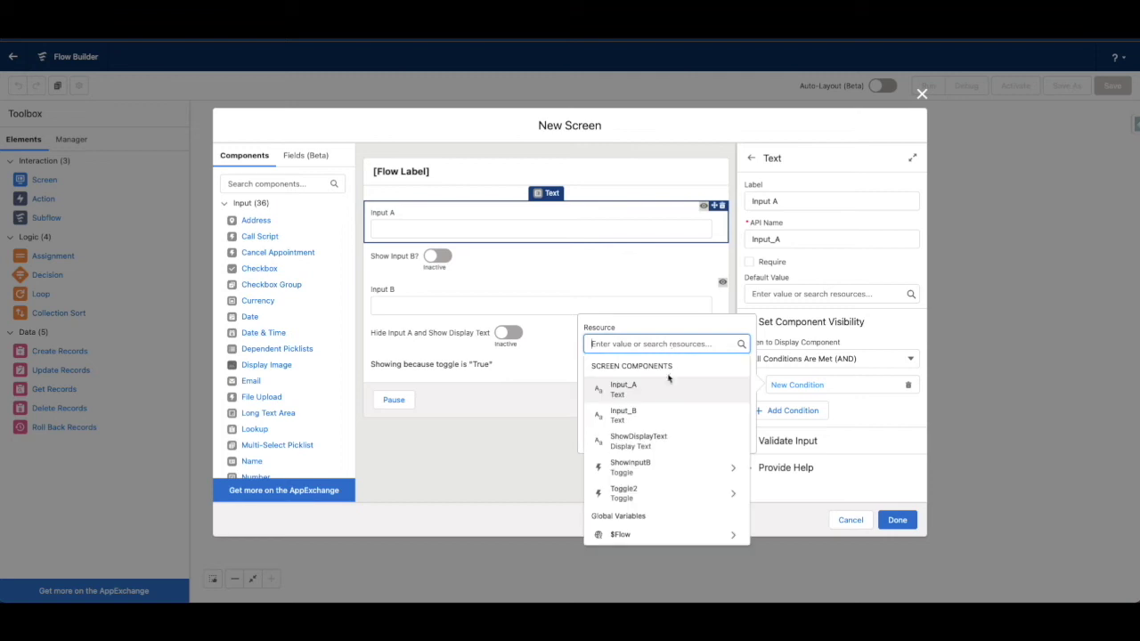
click(659, 493)
click(652, 473)
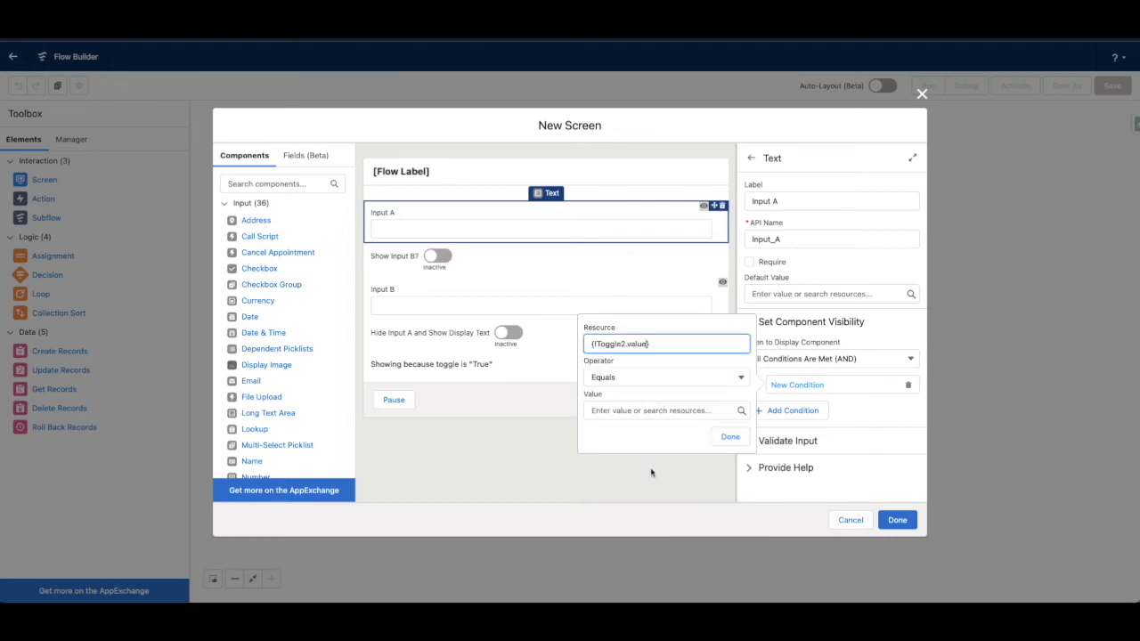
click(645, 411)
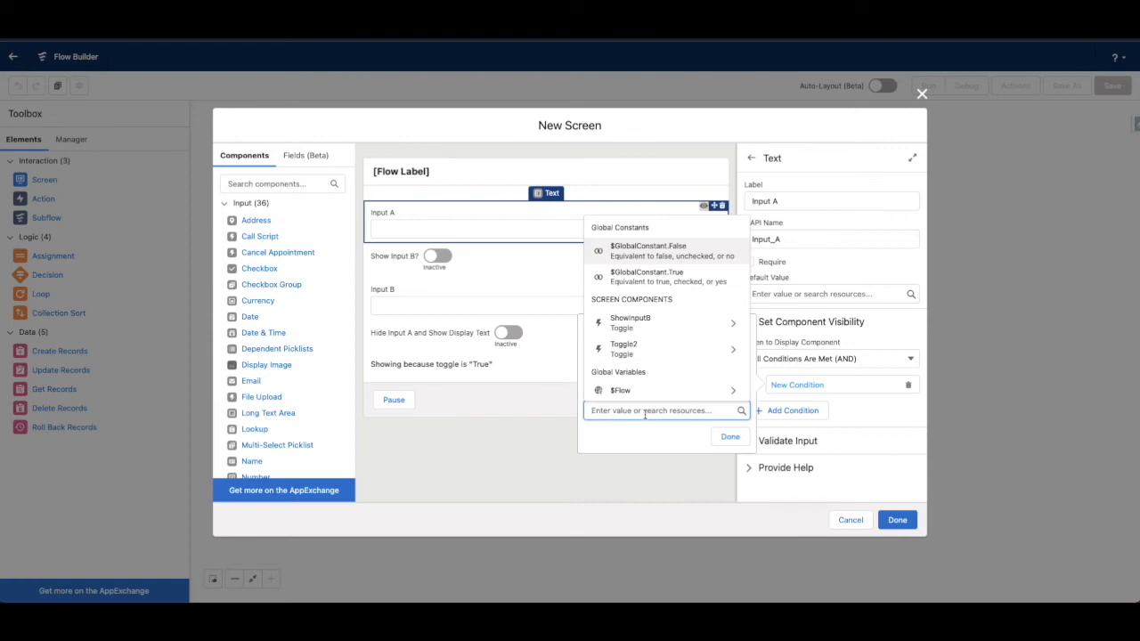
text(false)
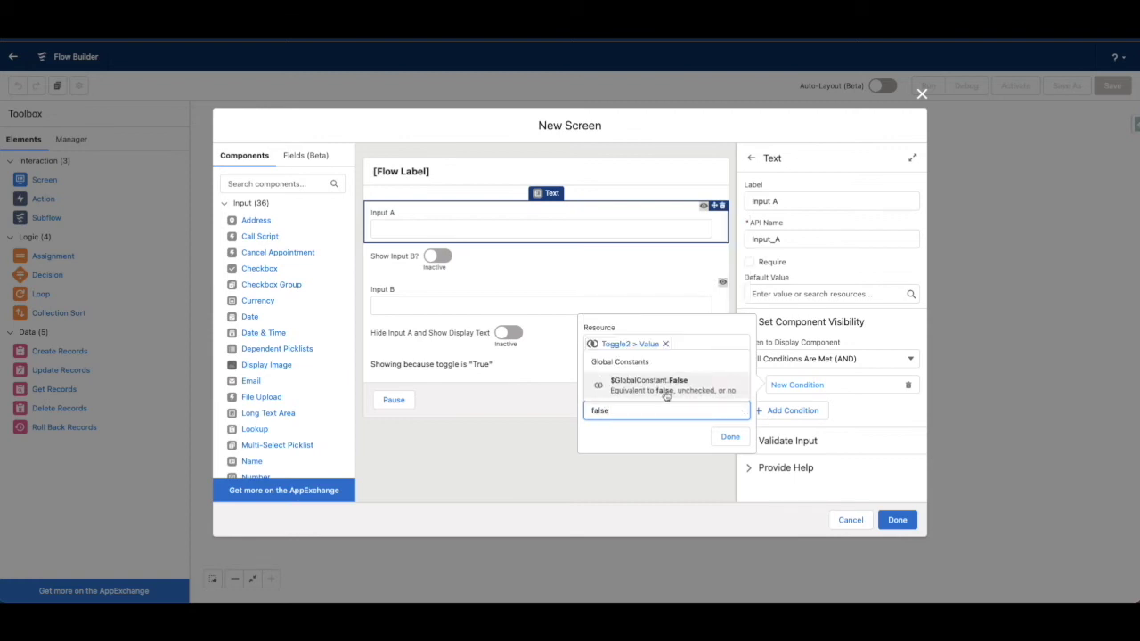
click(666, 396)
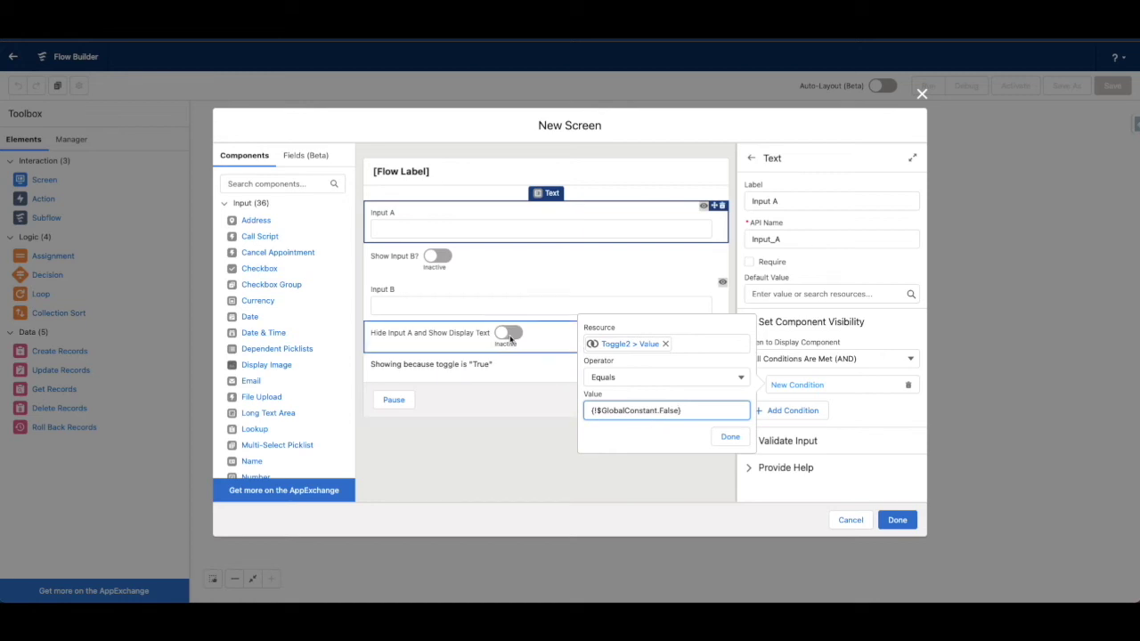
click(730, 437)
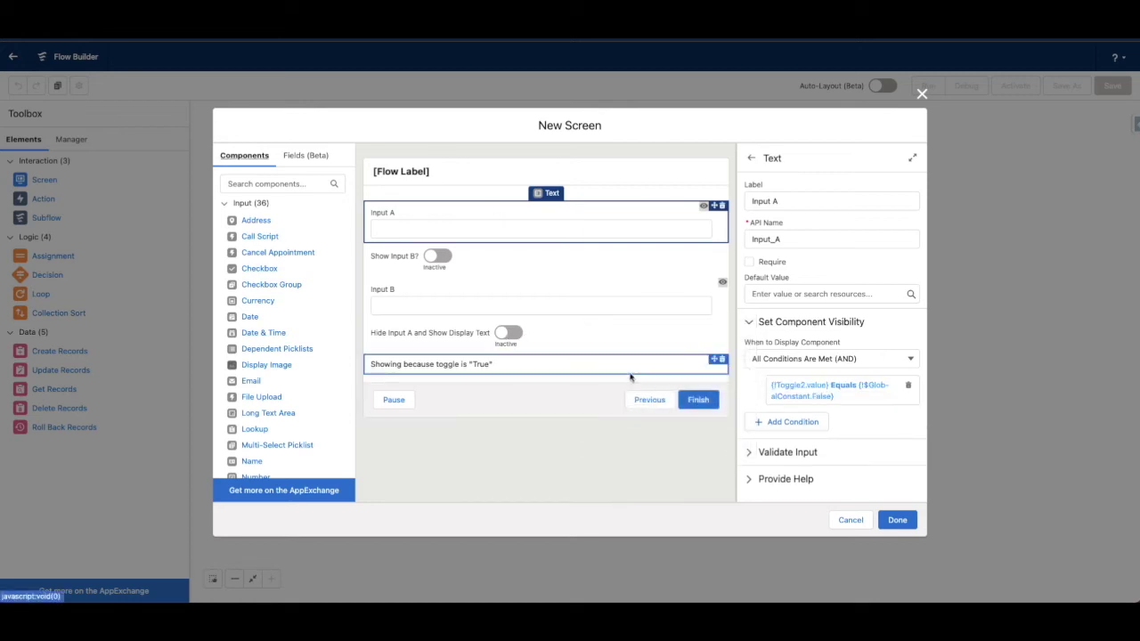
click(584, 365)
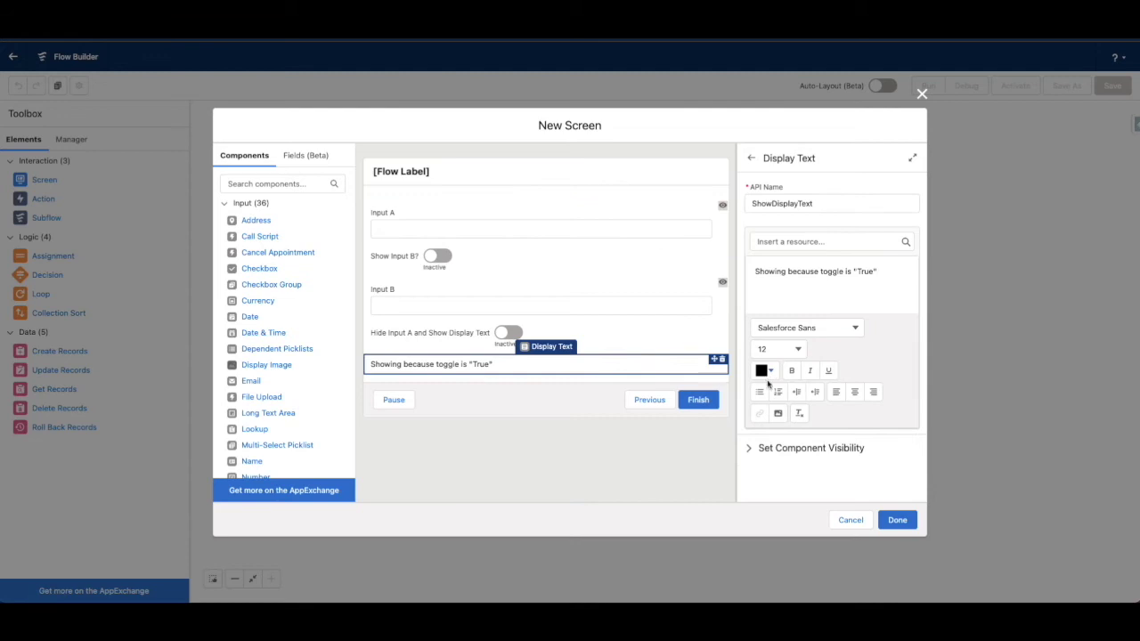
Show the display text only when Toggle2's value equals $GlobalConstant.True, then close the screen editor
click(752, 448)
click(782, 478)
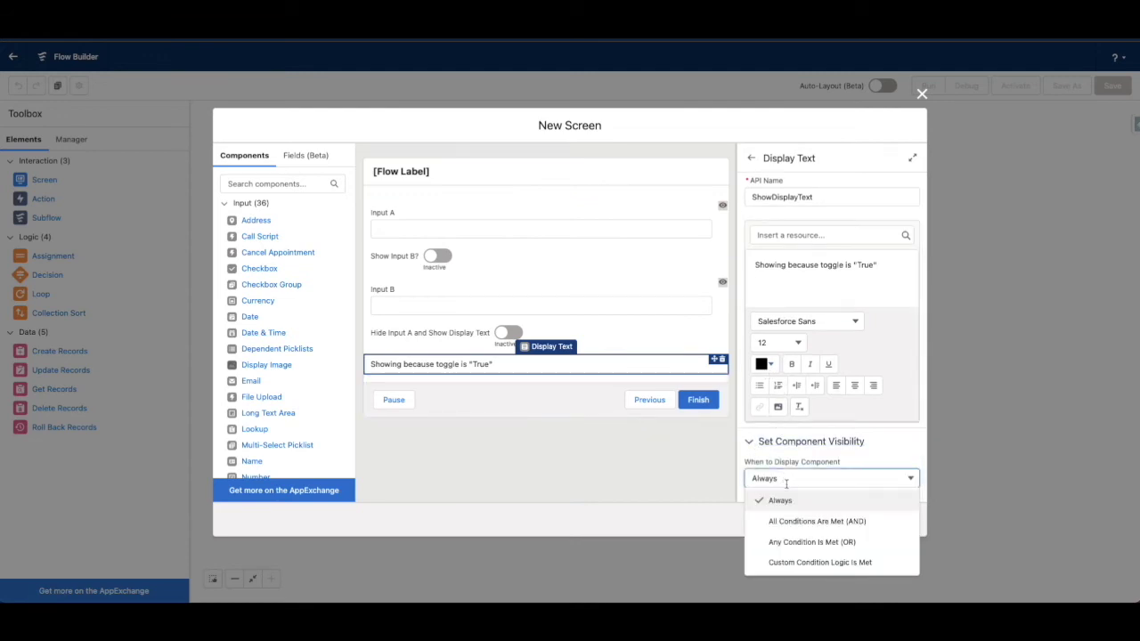
click(806, 521)
click(682, 463)
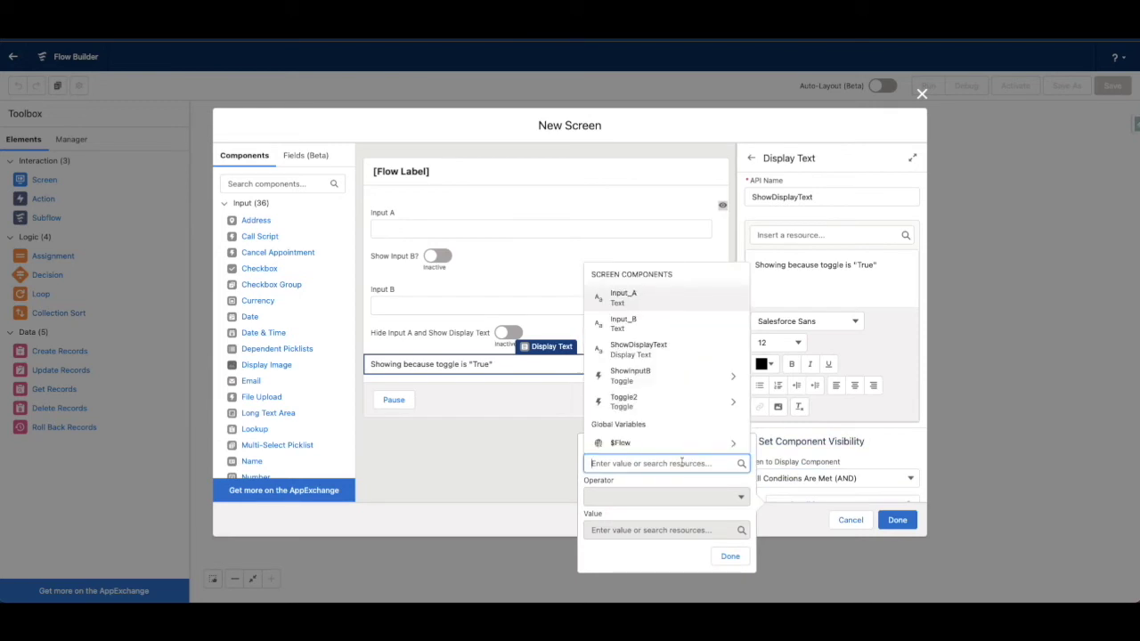
click(670, 438)
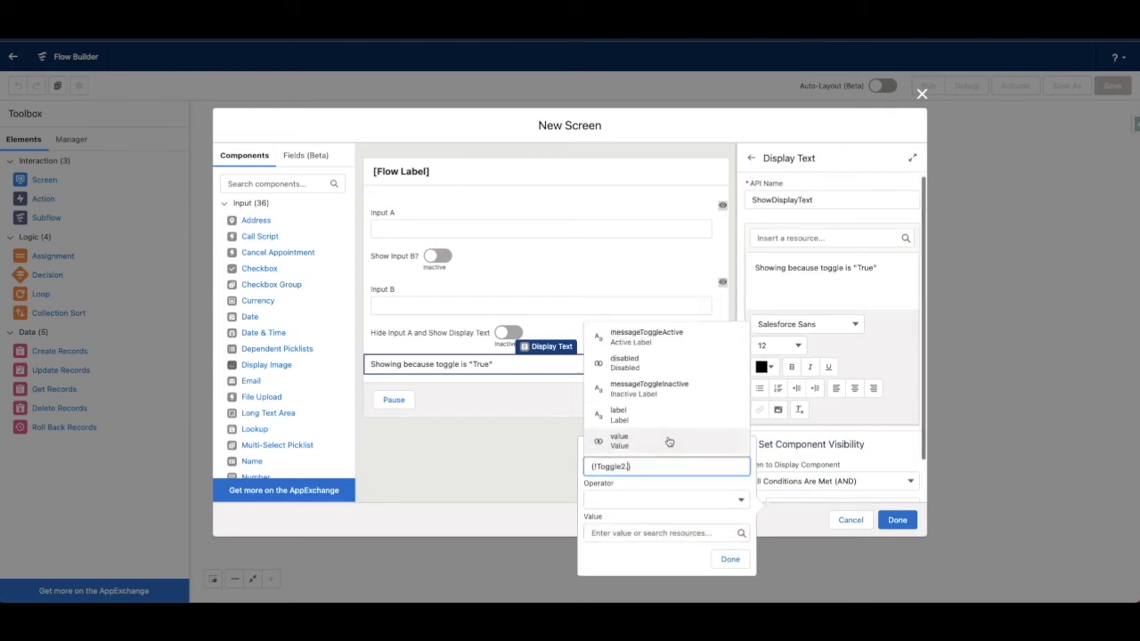
click(671, 438)
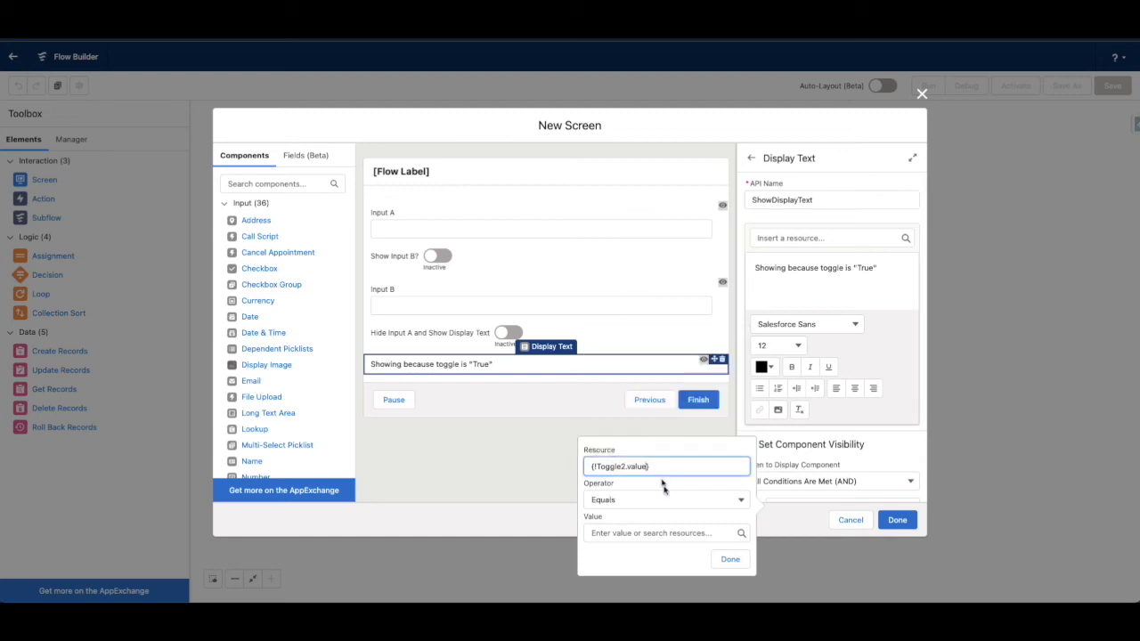
click(656, 532)
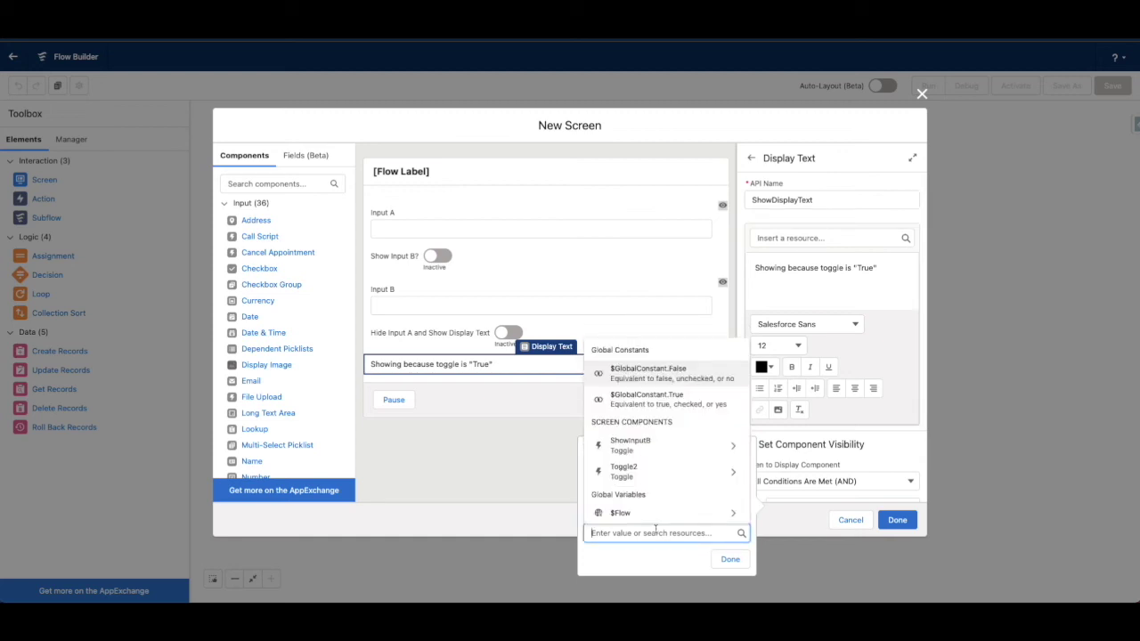
text(true)
click(668, 508)
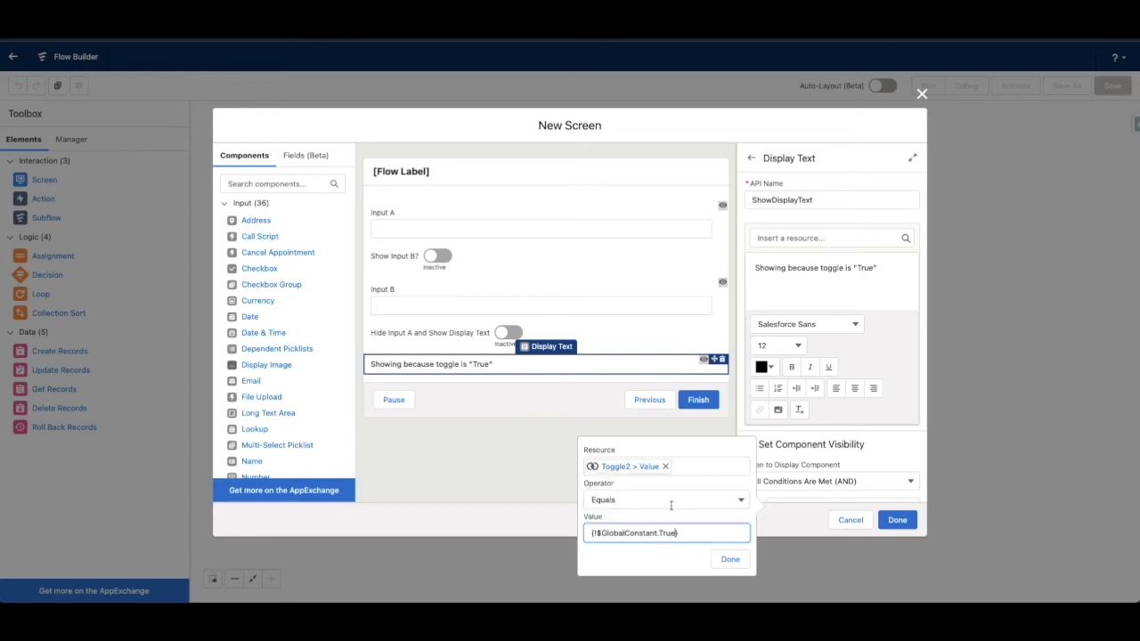
click(731, 558)
click(897, 520)
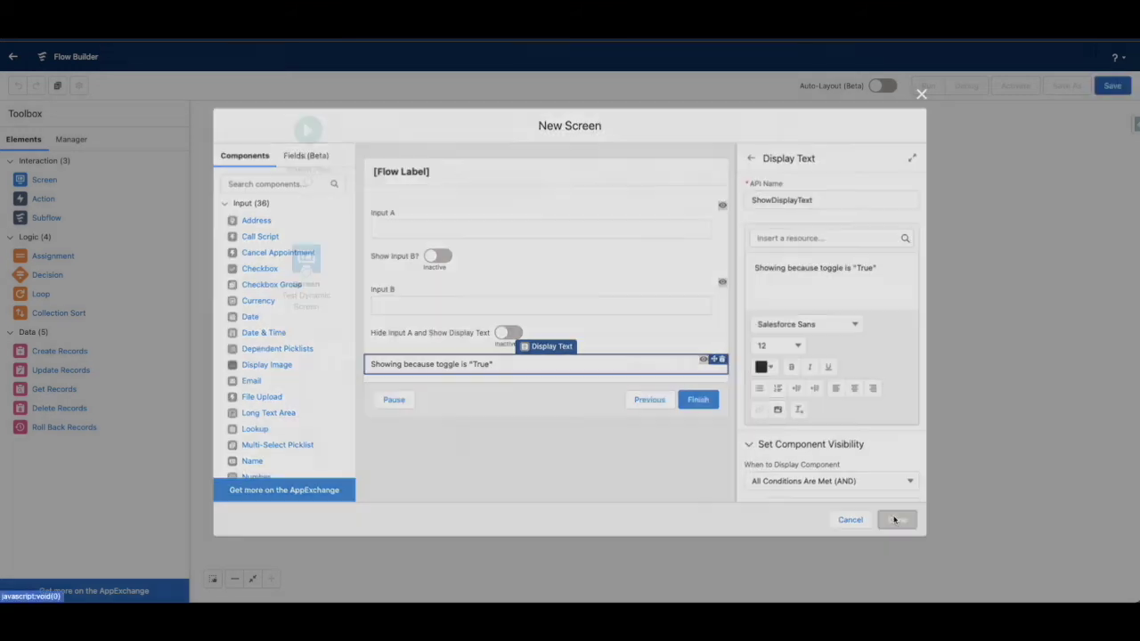
Save the flow as 'Test Flow - Conditional Visibility'
click(1111, 86)
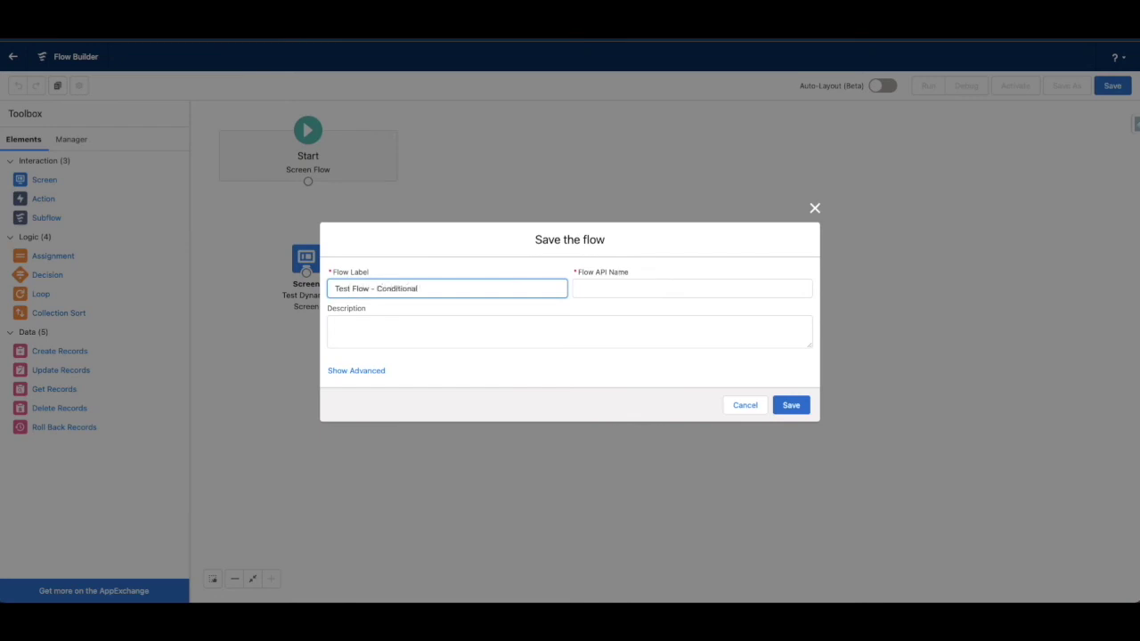
text(Test Flow - Conditional Visibility)
key(Tab)
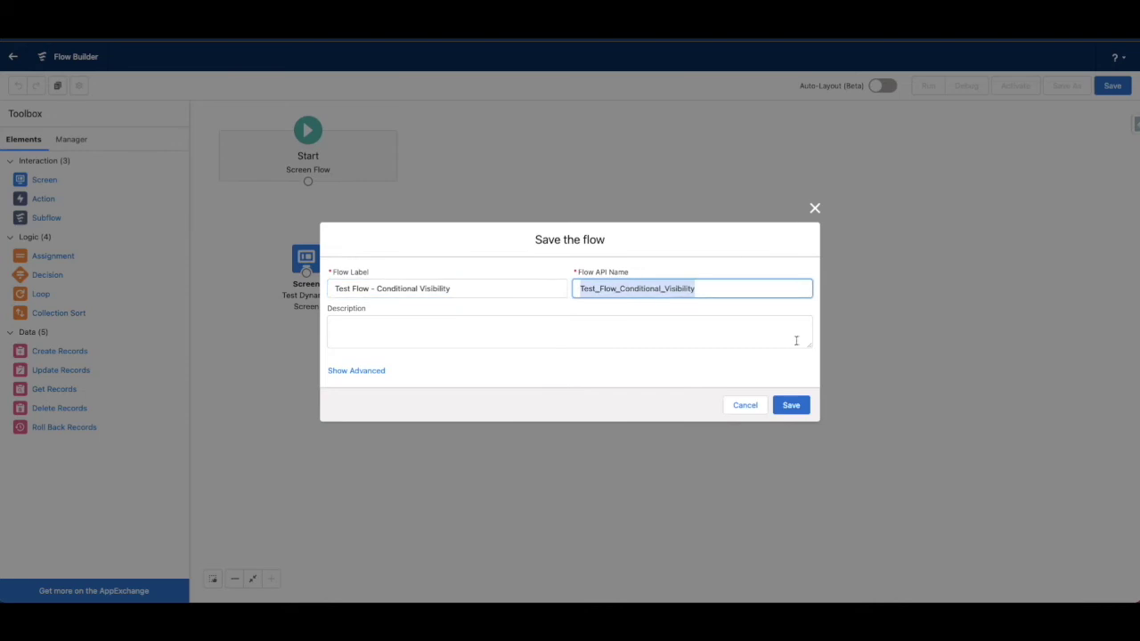
click(791, 405)
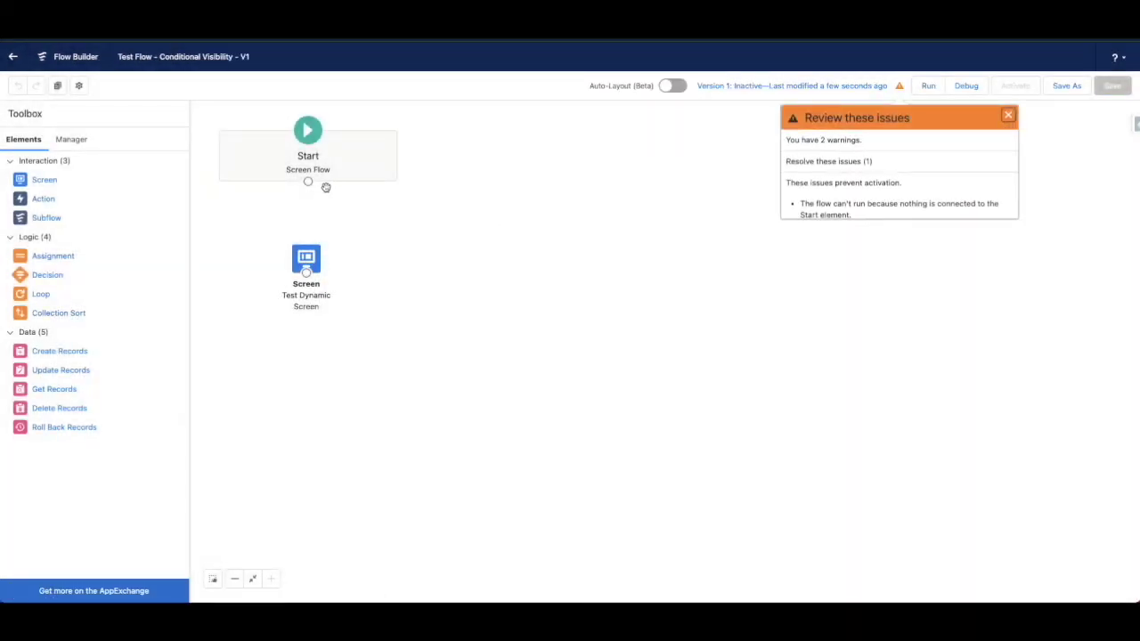
Connect Start to the screen, save again, activate the flow and bring up Debug
drag(308, 183, 311, 258)
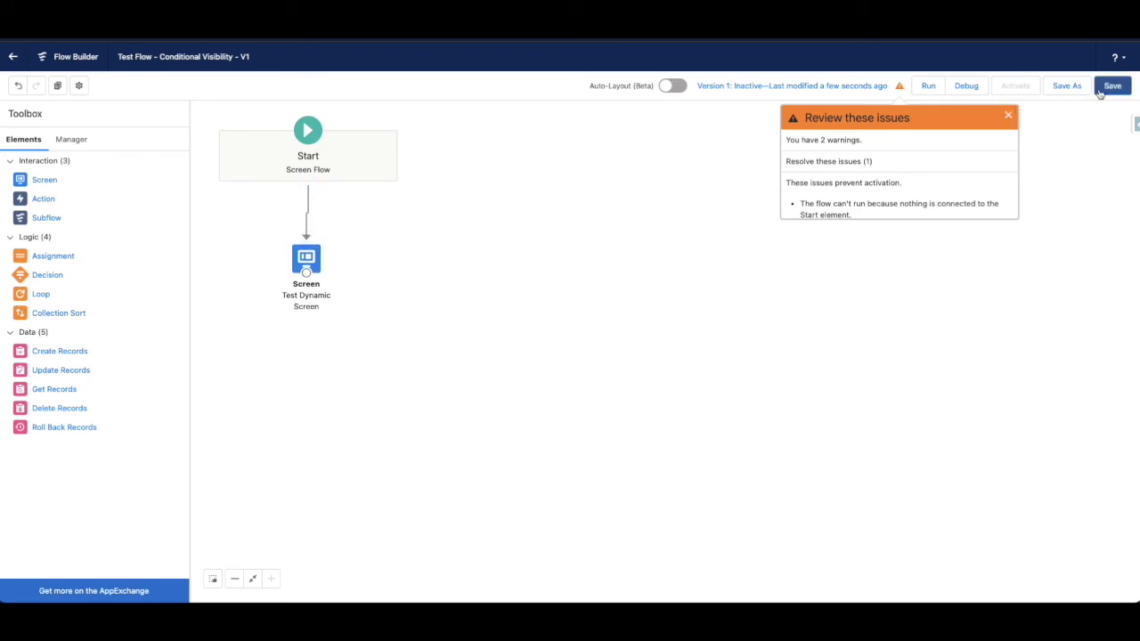
click(1112, 85)
click(1009, 115)
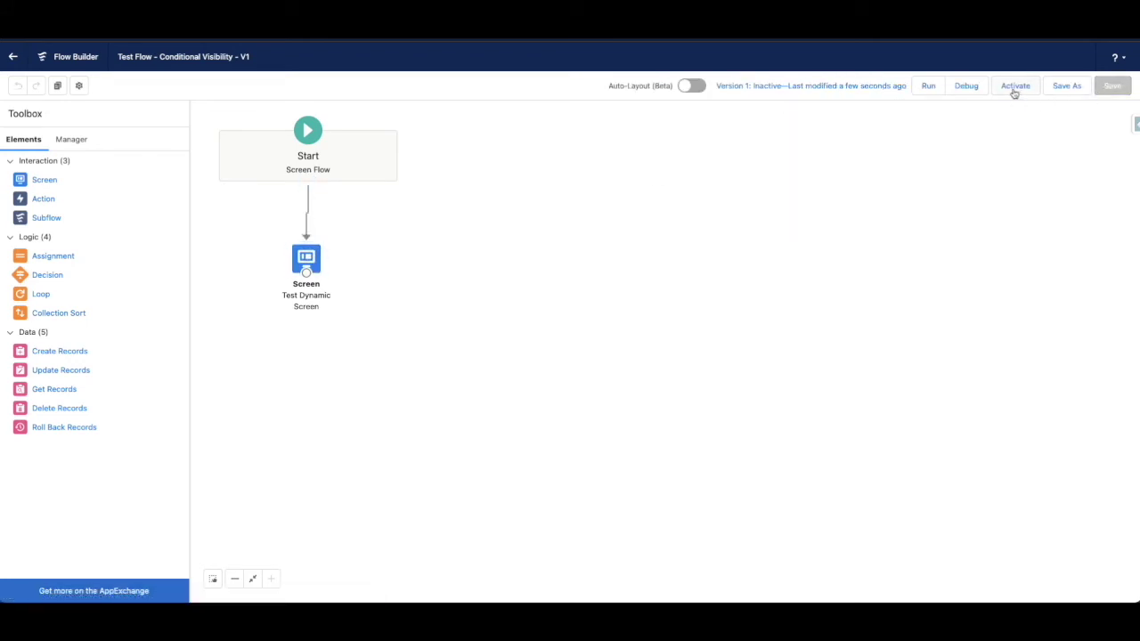
click(1007, 88)
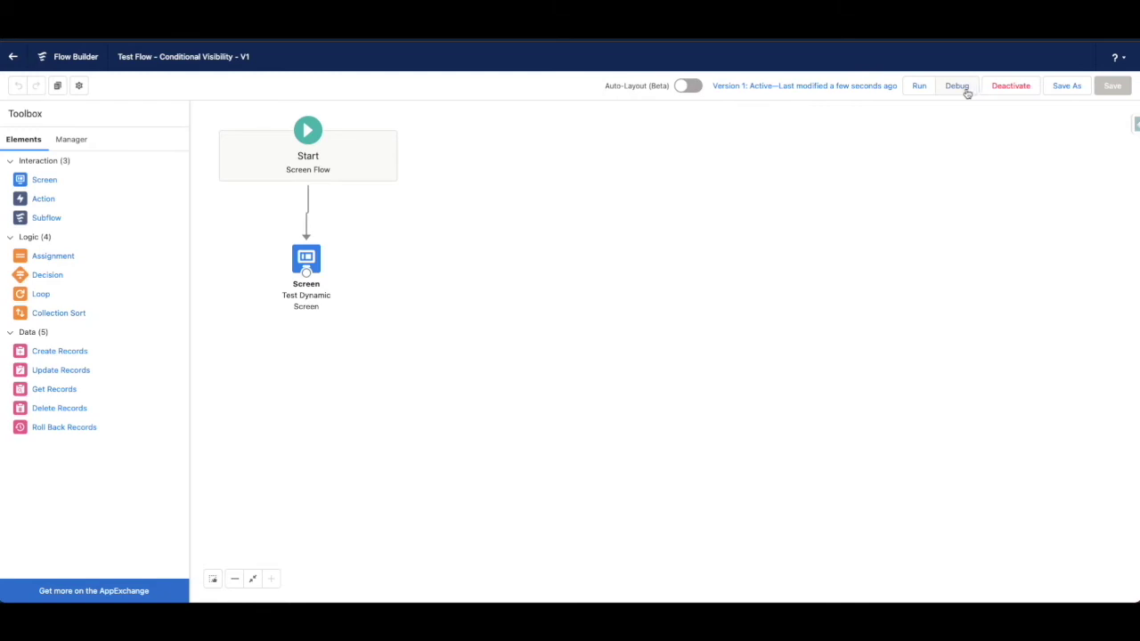
click(966, 89)
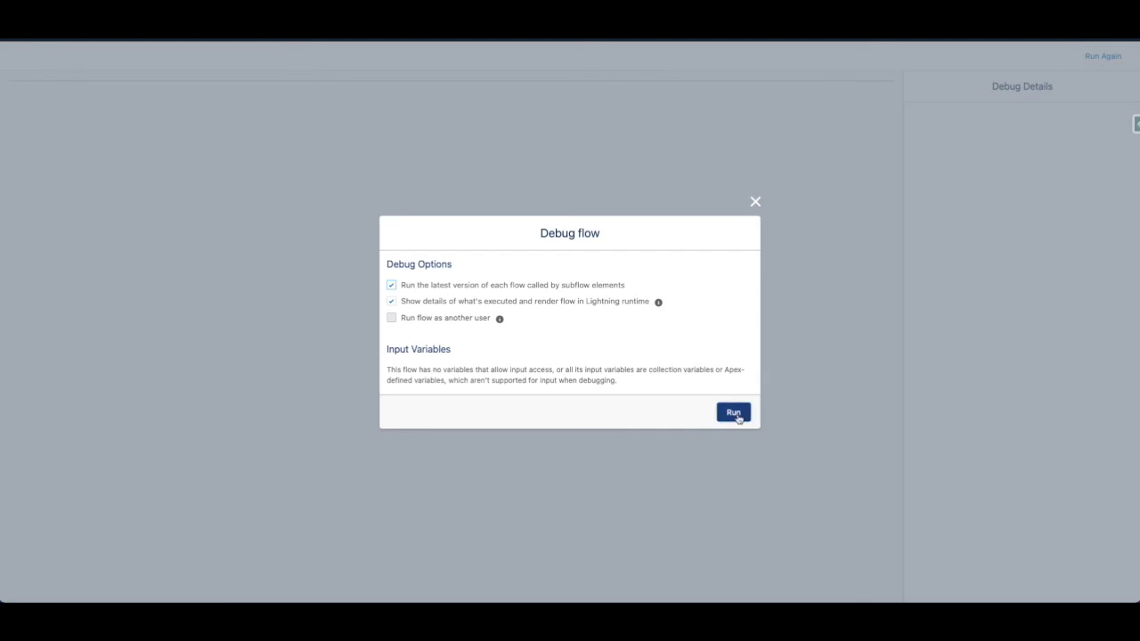
Debug-run the flow, flipping Show Input B? and Hide Input A toggles, then reopen the screen
click(733, 413)
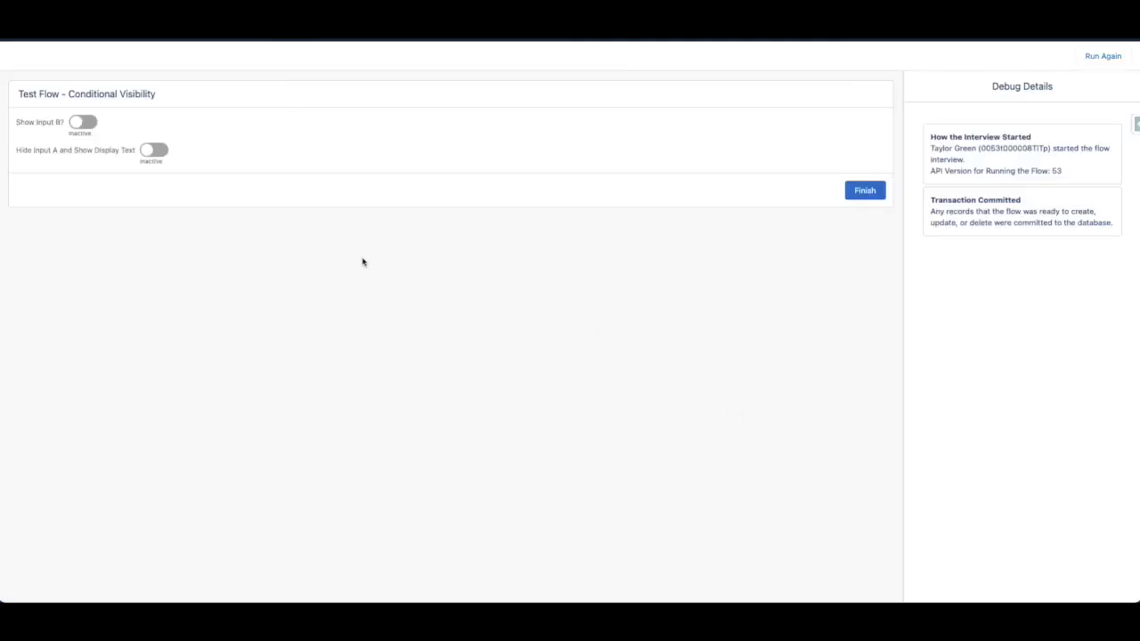
click(84, 125)
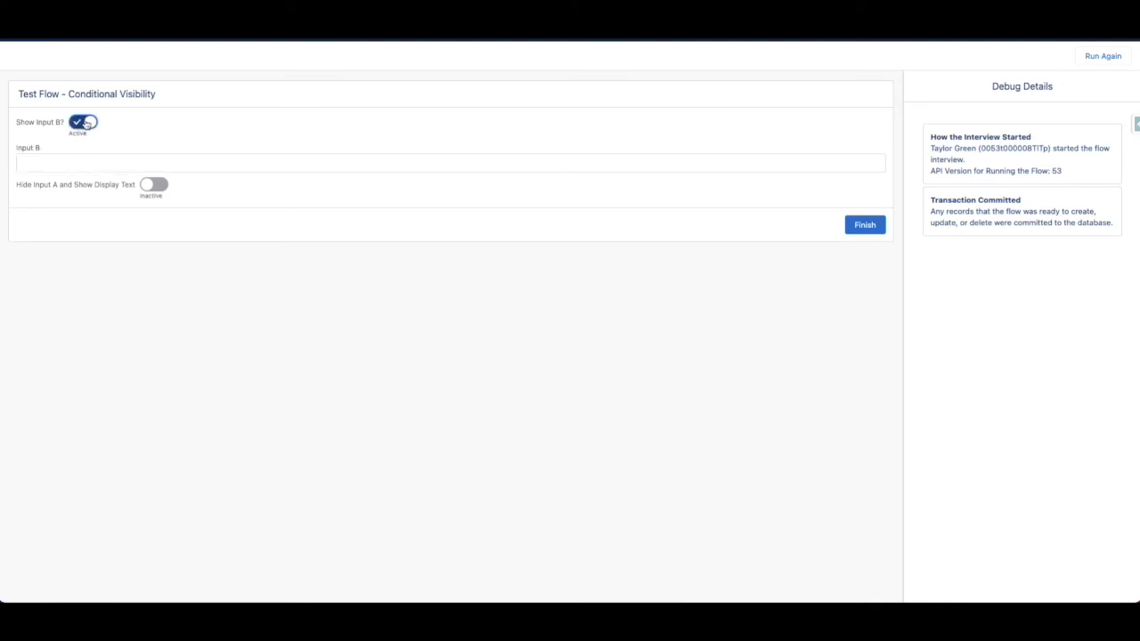
click(84, 124)
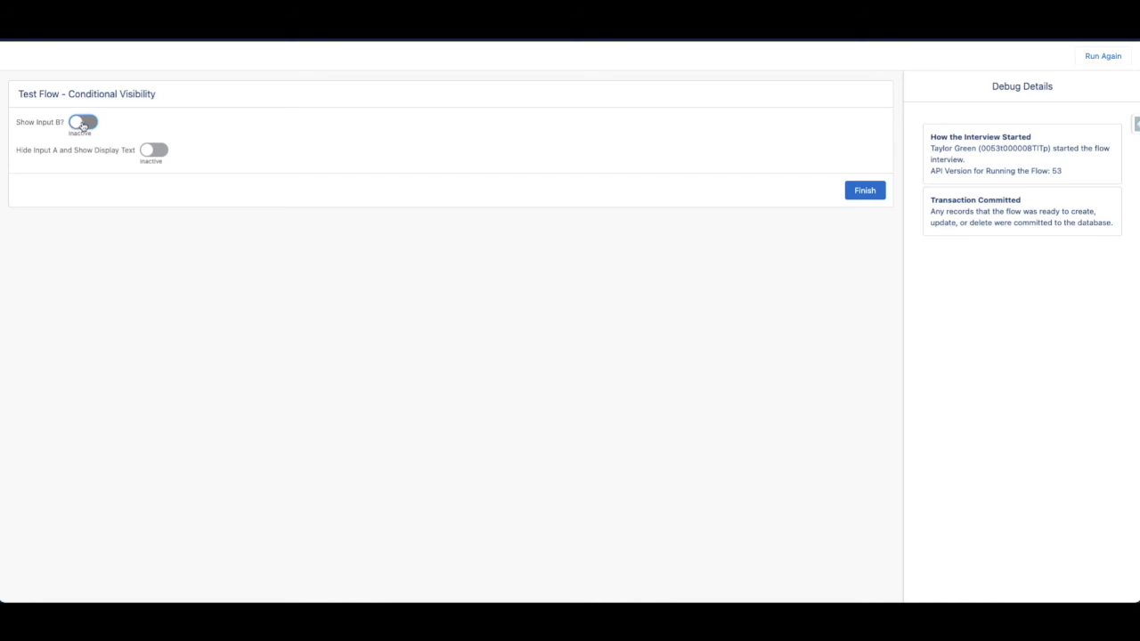
click(83, 125)
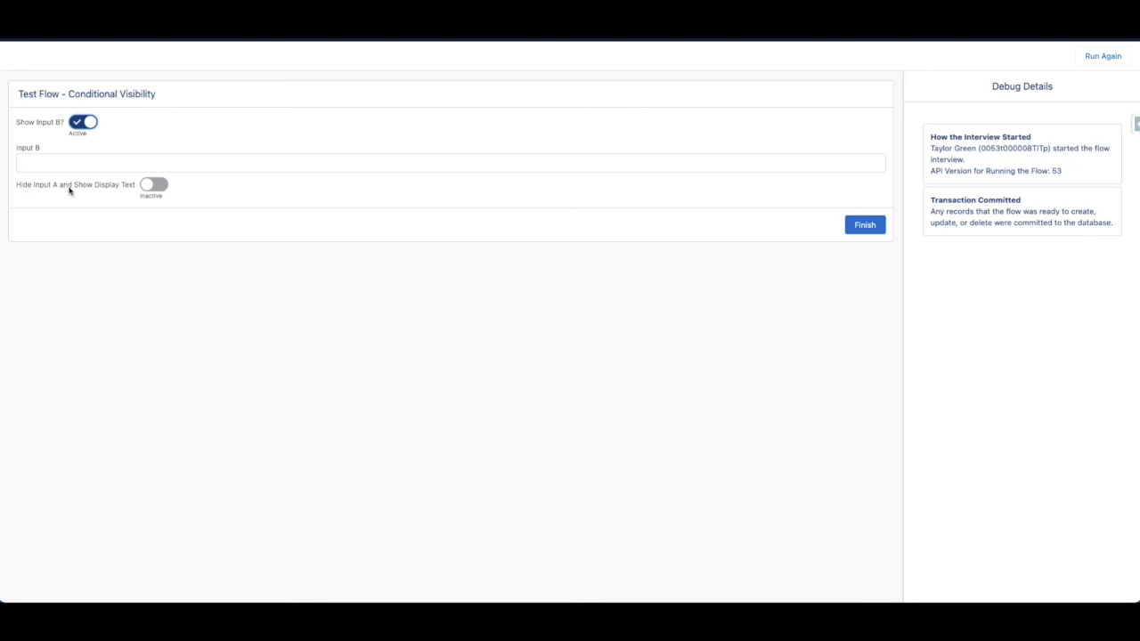
click(158, 187)
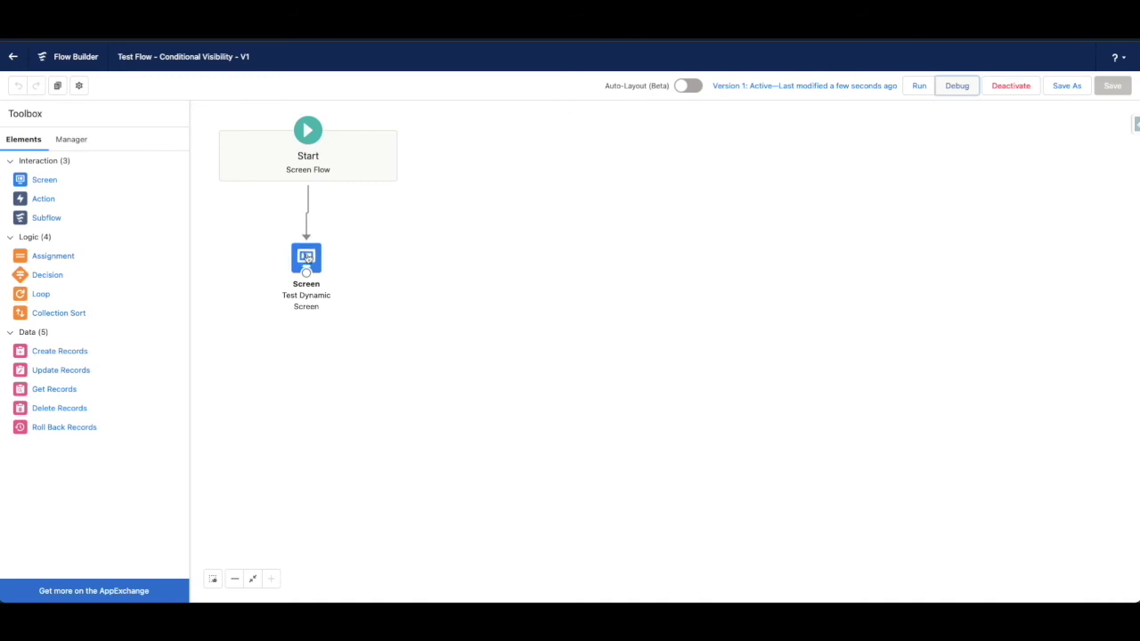
double_click(305, 257)
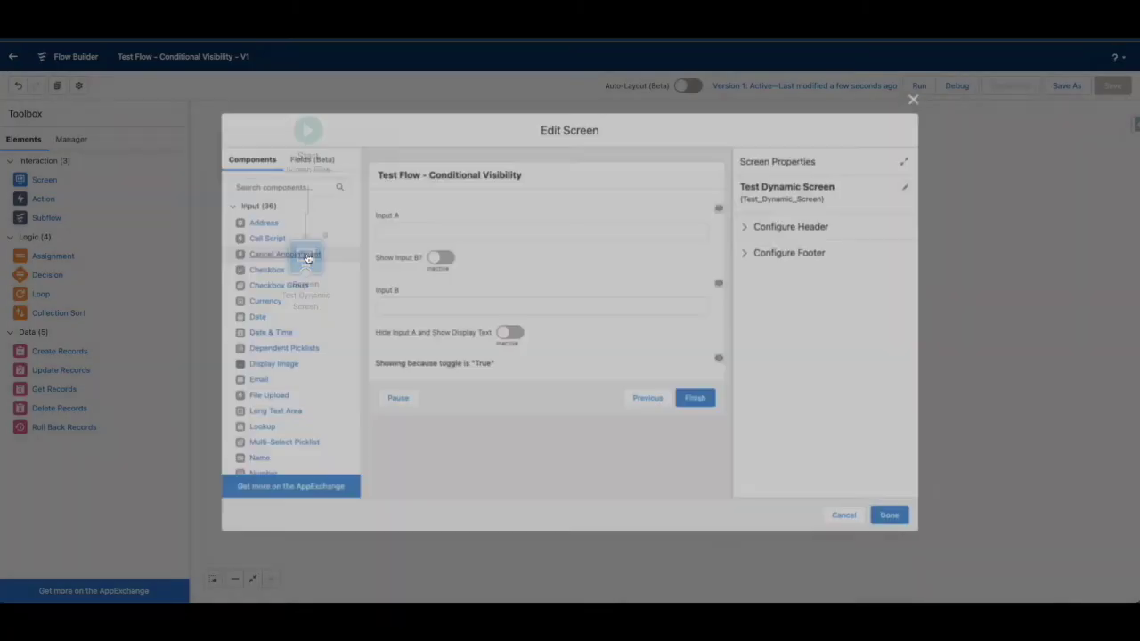
Change Input A's visibility condition value to the True global constant
click(382, 224)
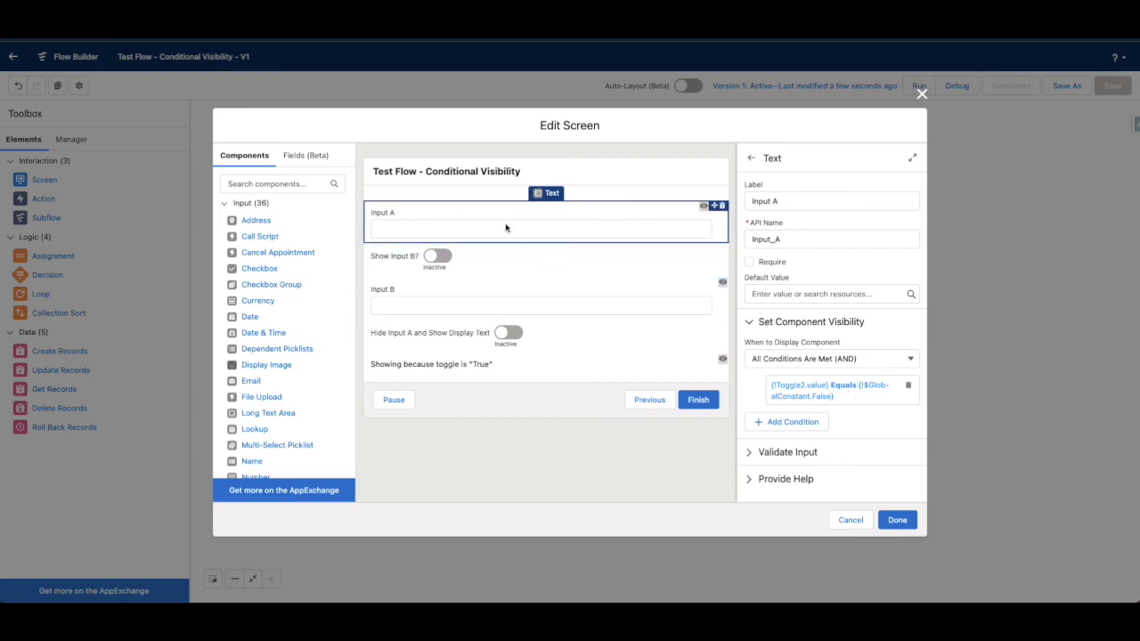
click(809, 392)
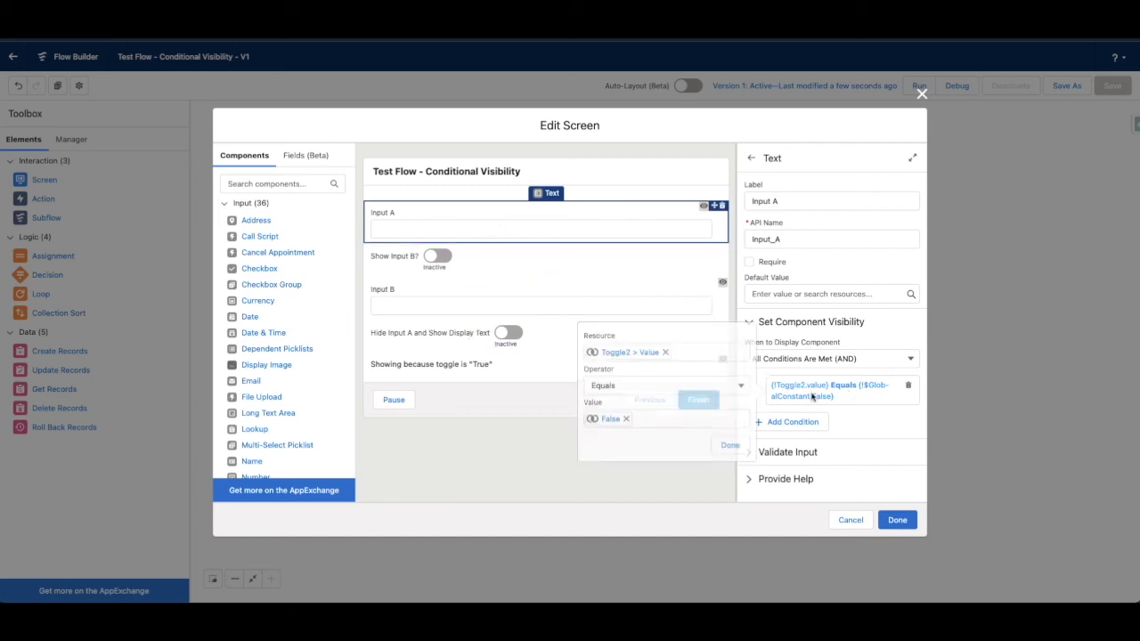
click(630, 416)
text(true)
click(658, 392)
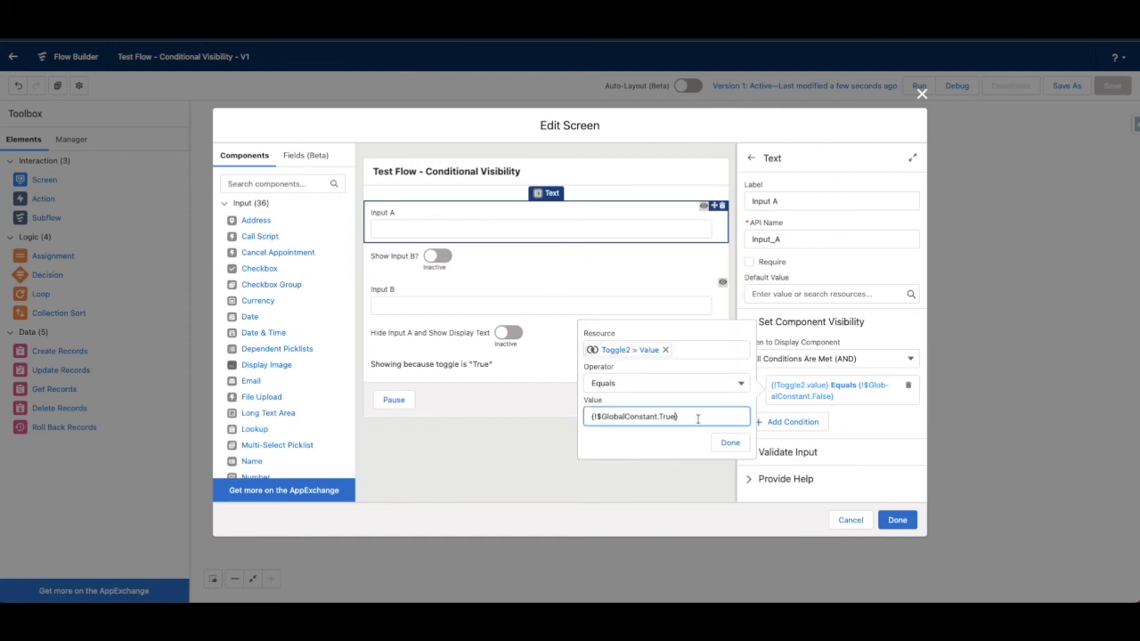
click(728, 443)
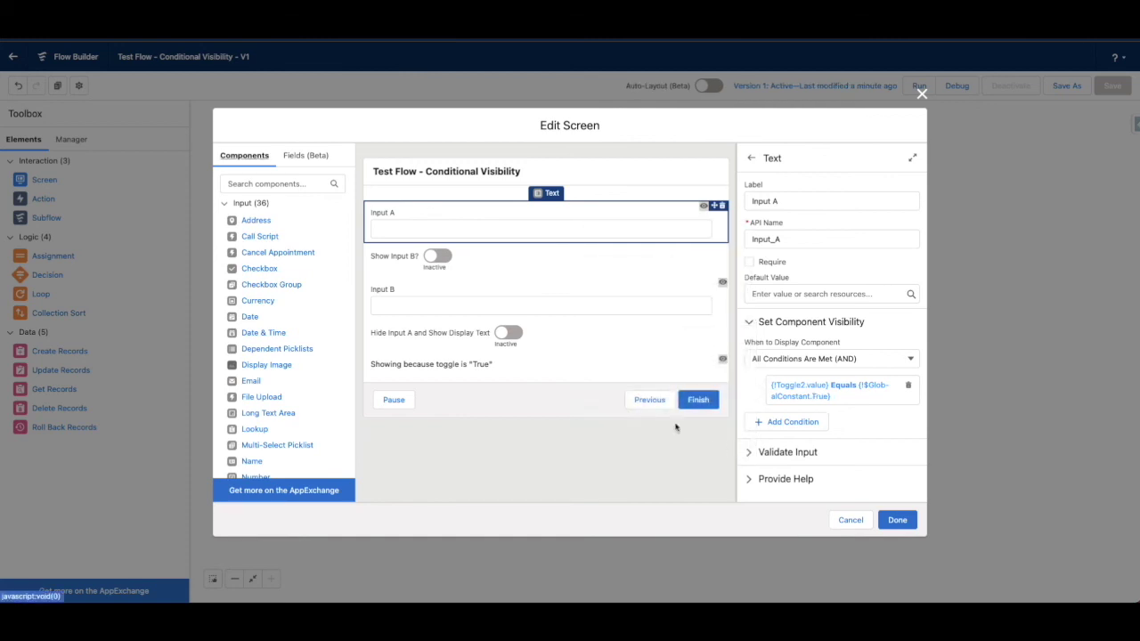
Switch Input A's visibility condition back to the False global constant
click(818, 389)
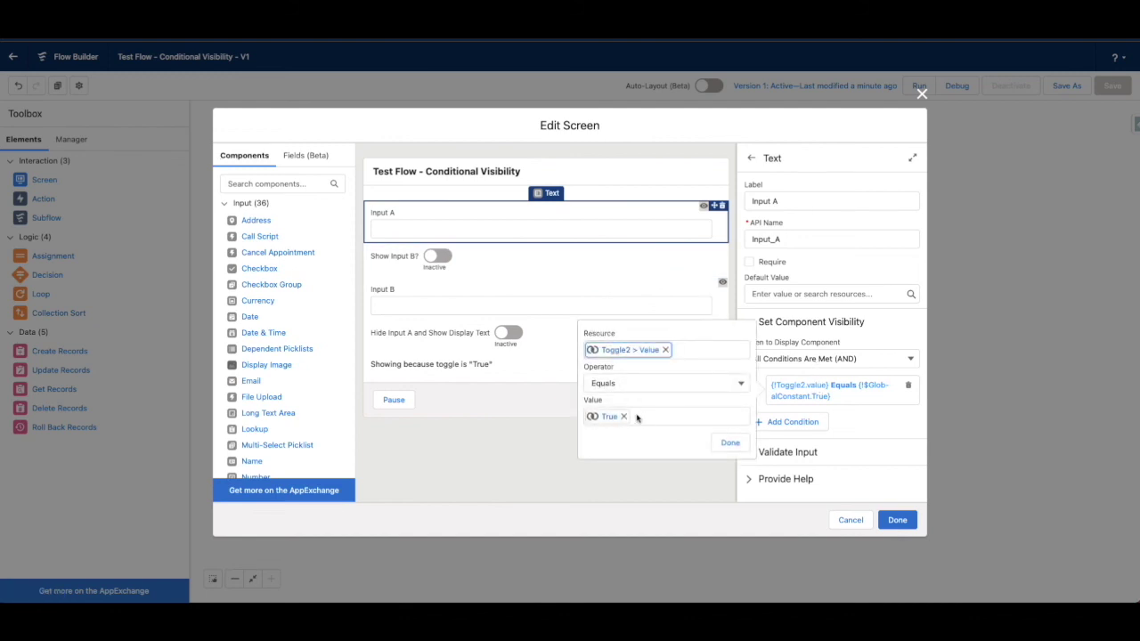
click(623, 416)
click(659, 417)
text(false)
click(659, 392)
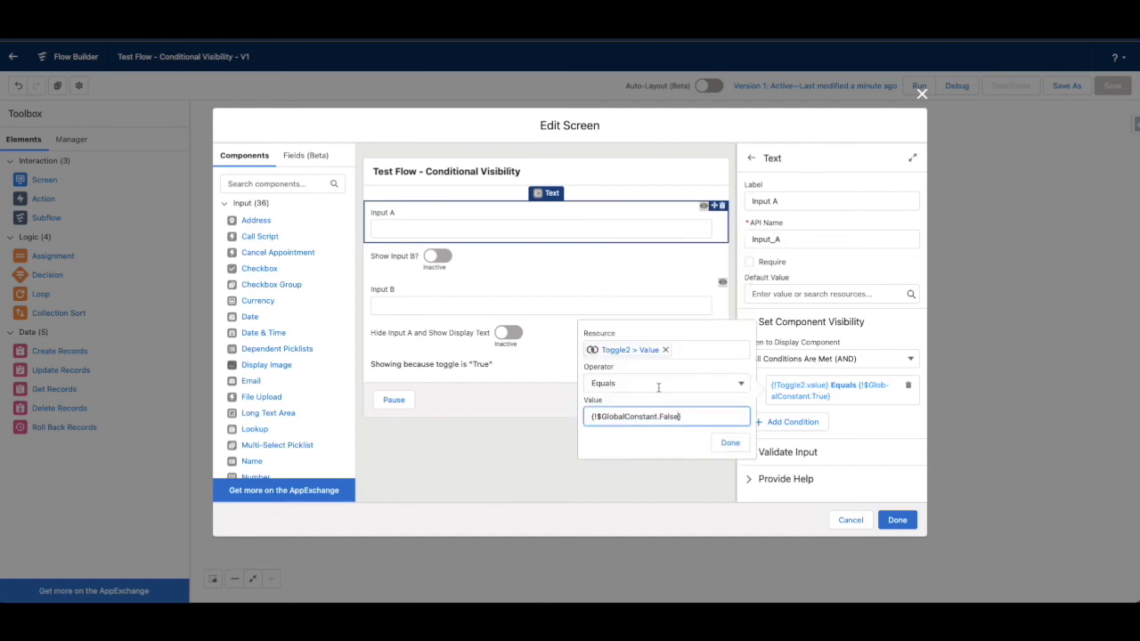
click(730, 443)
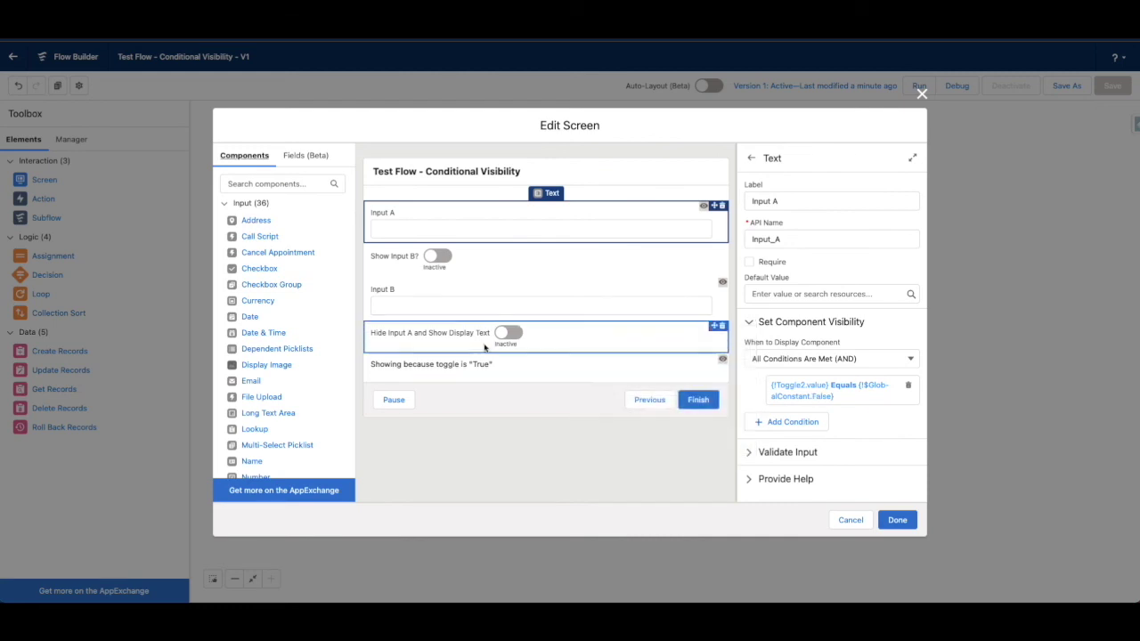
Default the Hide Input A toggle to {!$GlobalConstant.False} and close the screen editor
click(485, 347)
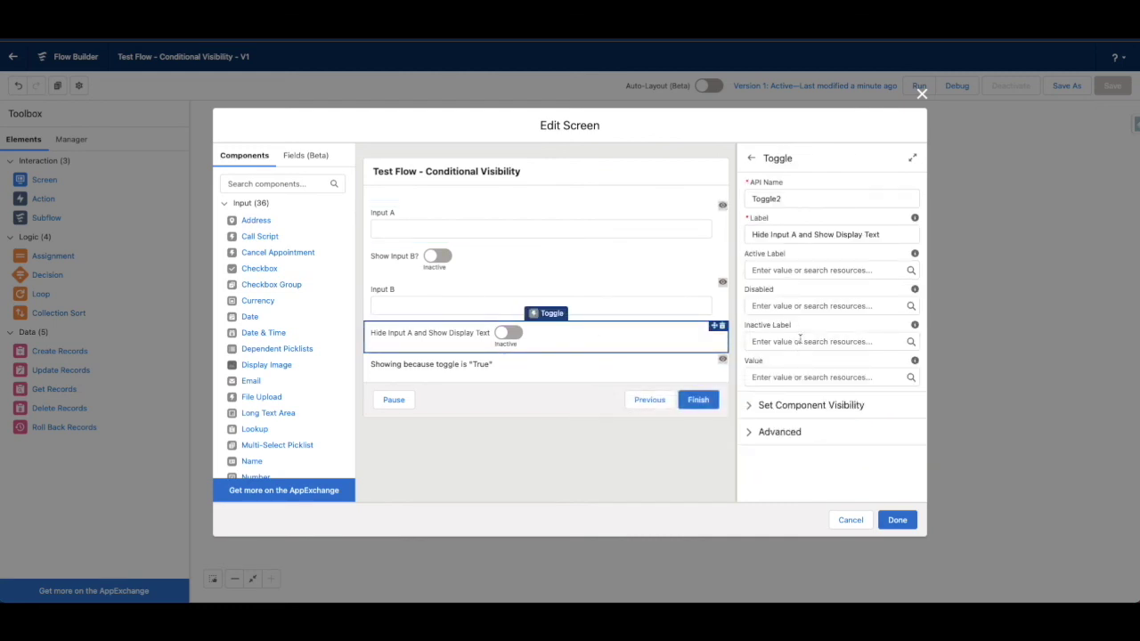
click(791, 372)
text(false)
click(810, 355)
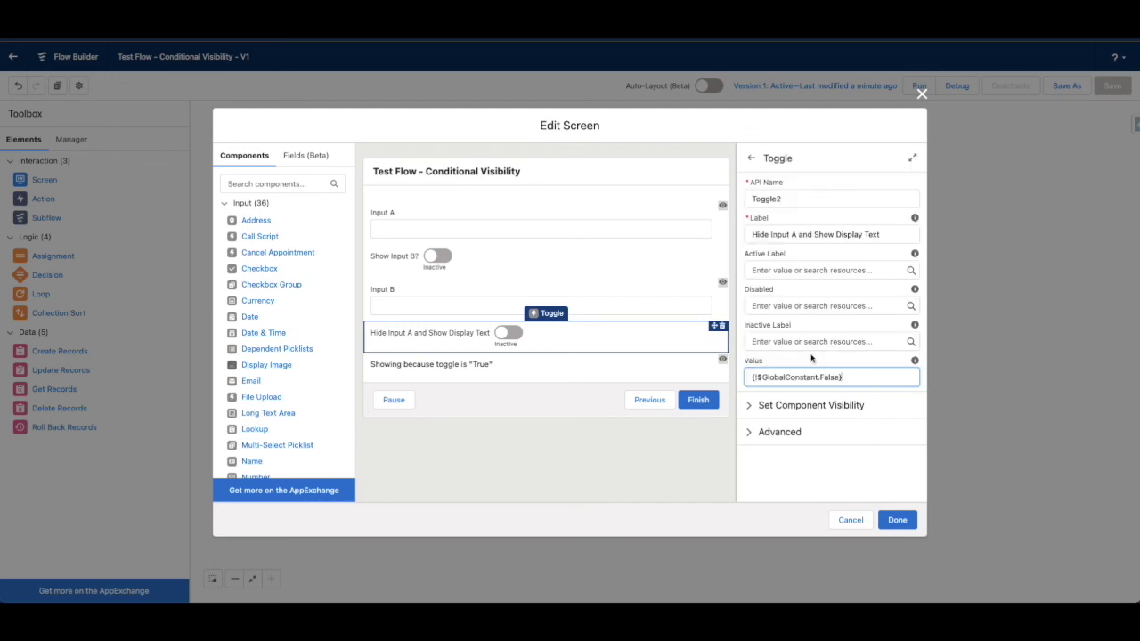
click(897, 520)
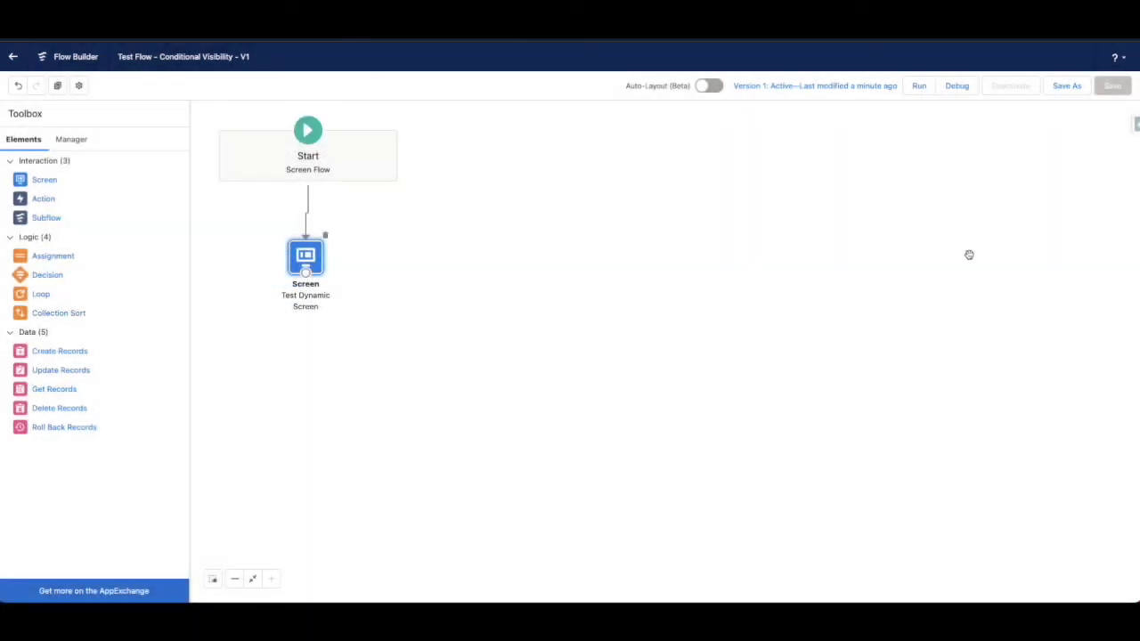
Save the flow as a new version and start a debug run
click(1065, 87)
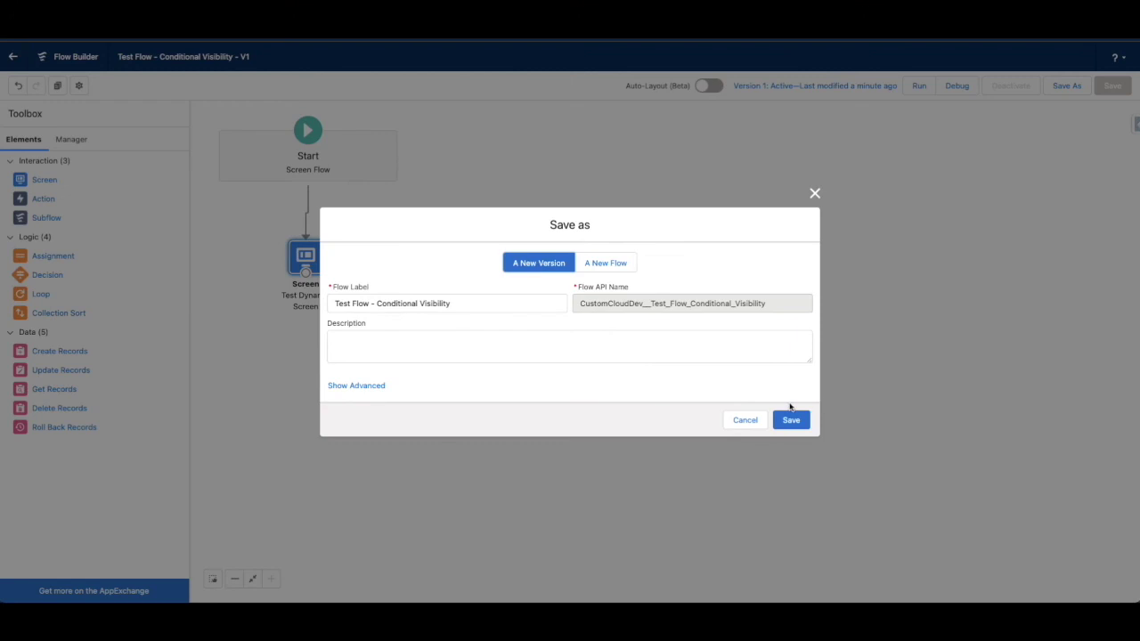
click(791, 419)
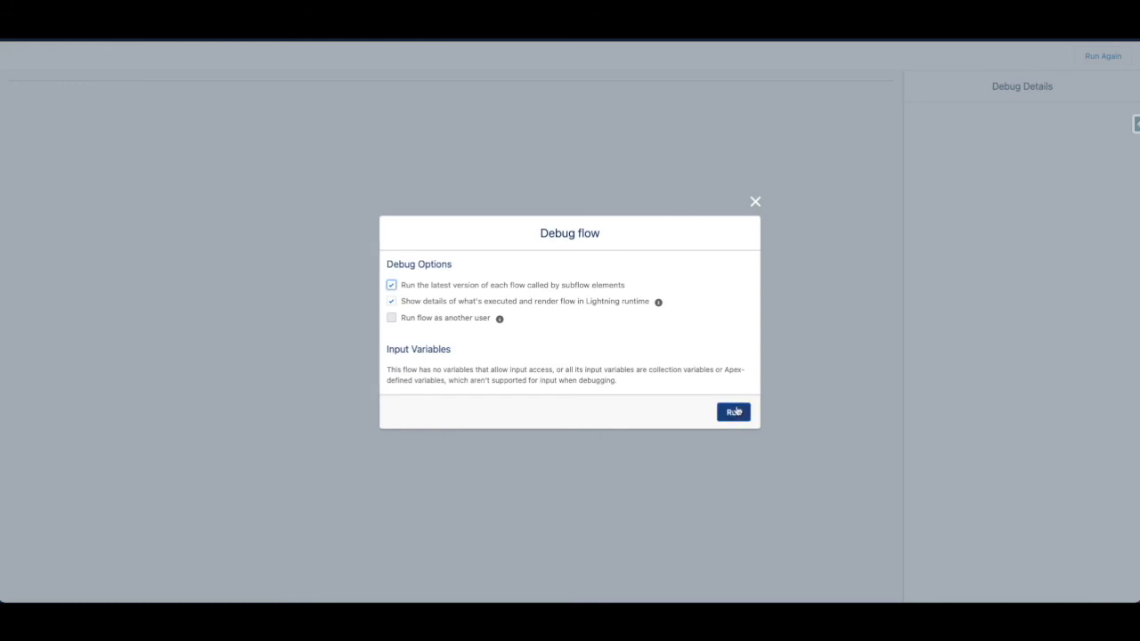
click(736, 411)
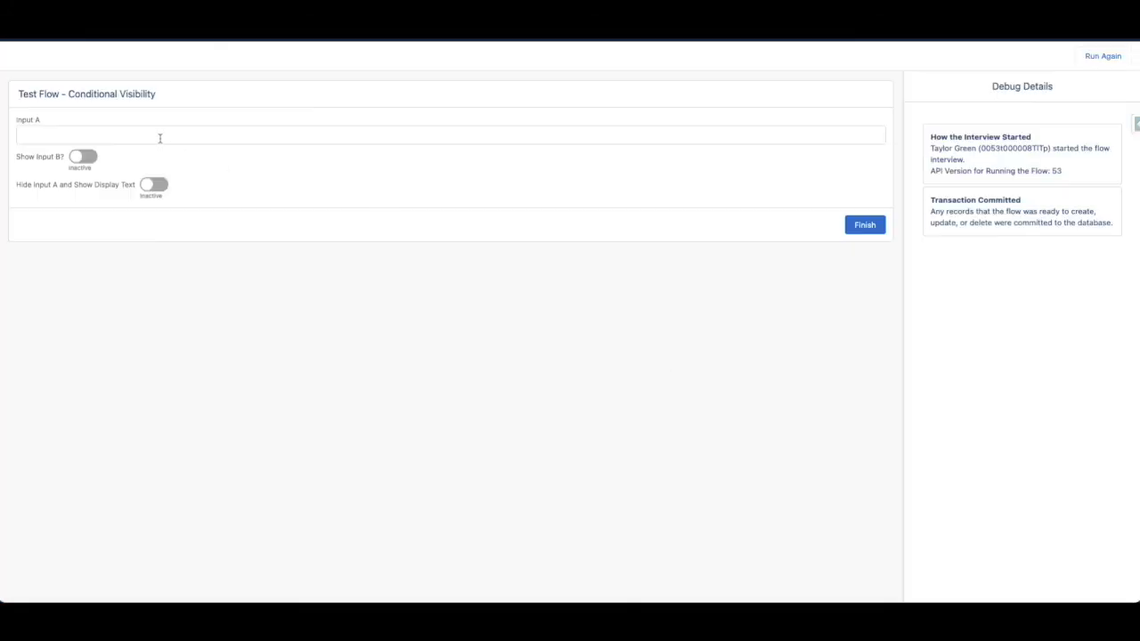
Flip Hide Input A and Show Input B? on and off to test visibility
click(133, 134)
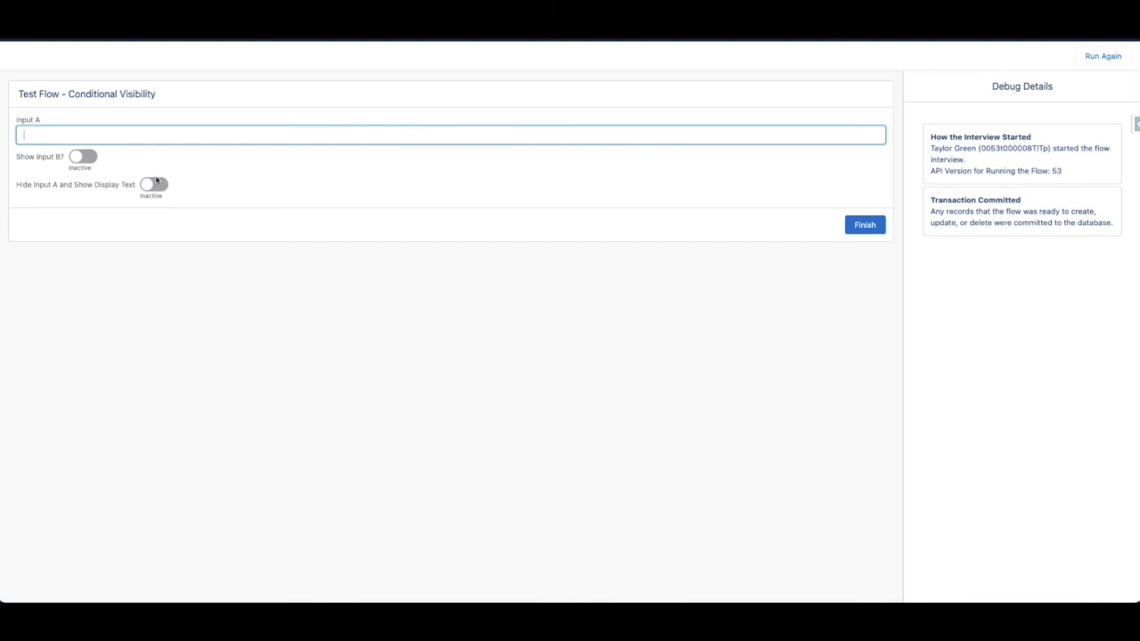
click(97, 185)
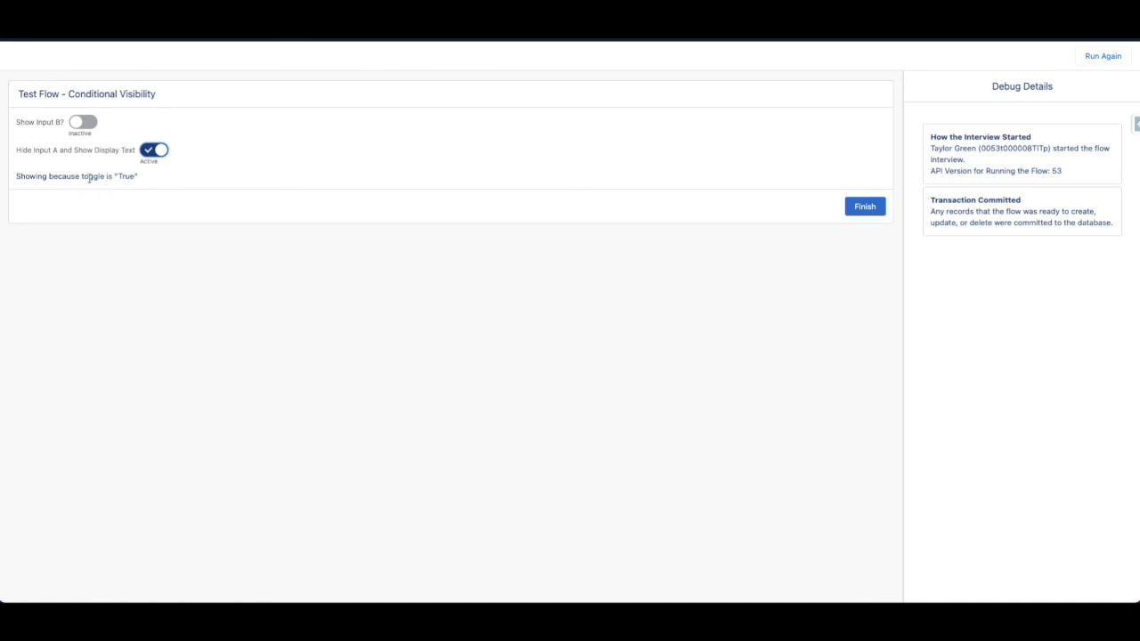
click(155, 151)
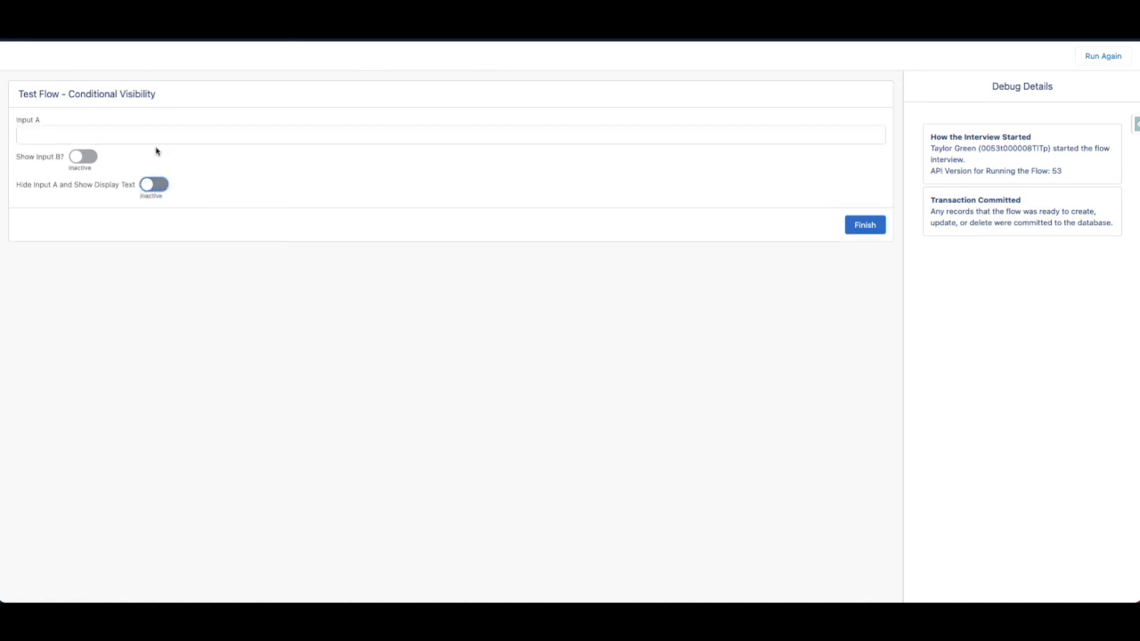
click(80, 158)
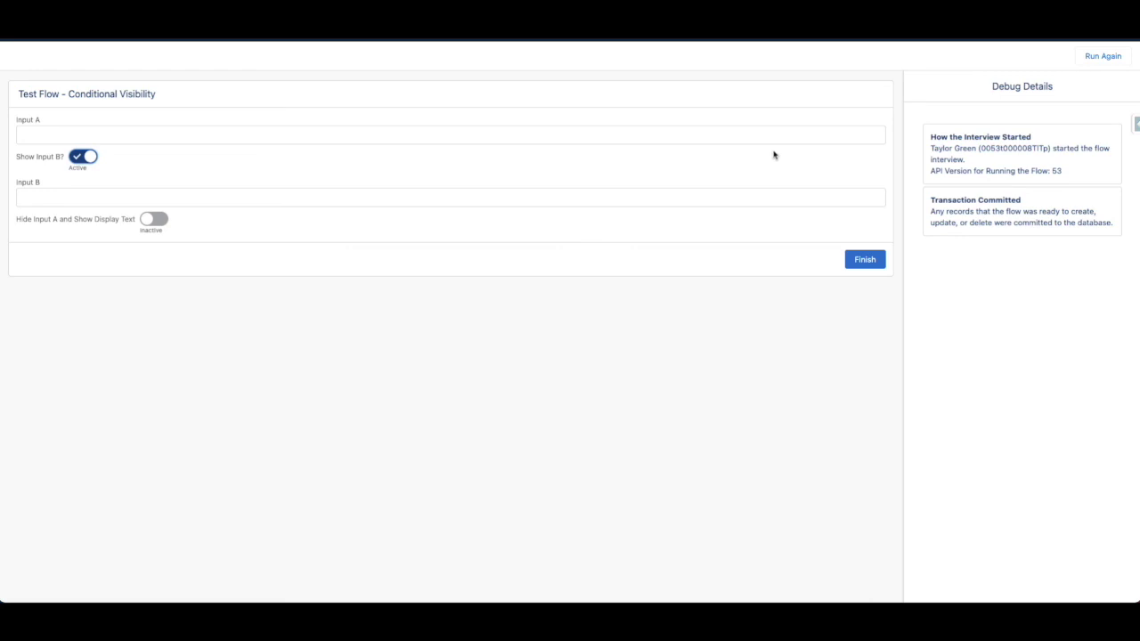
click(82, 161)
click(150, 183)
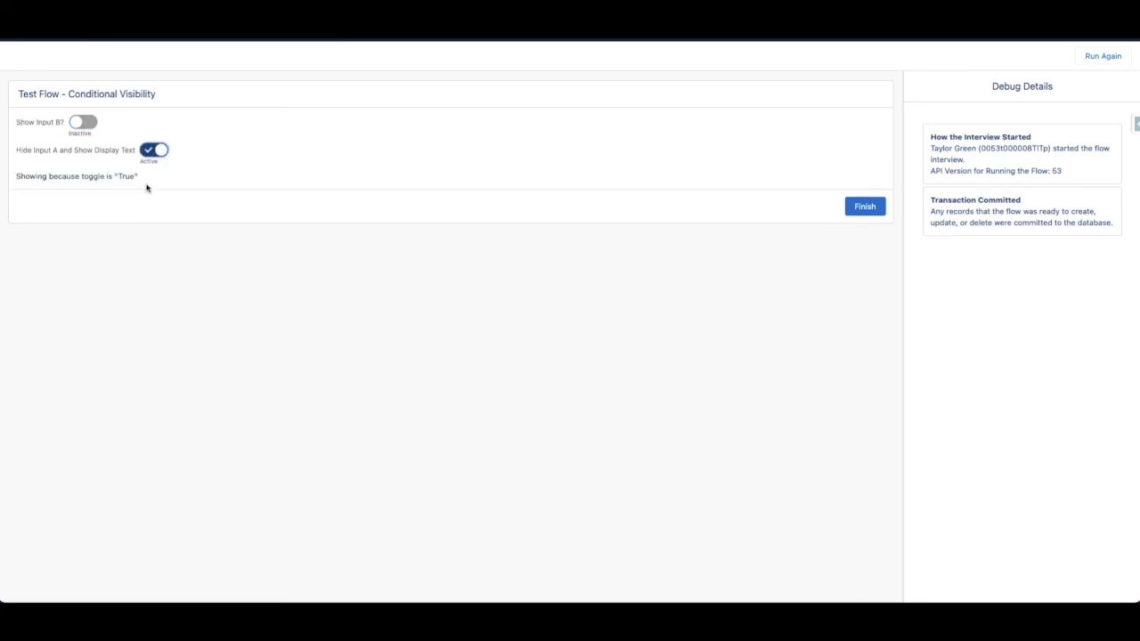
click(153, 150)
click(82, 156)
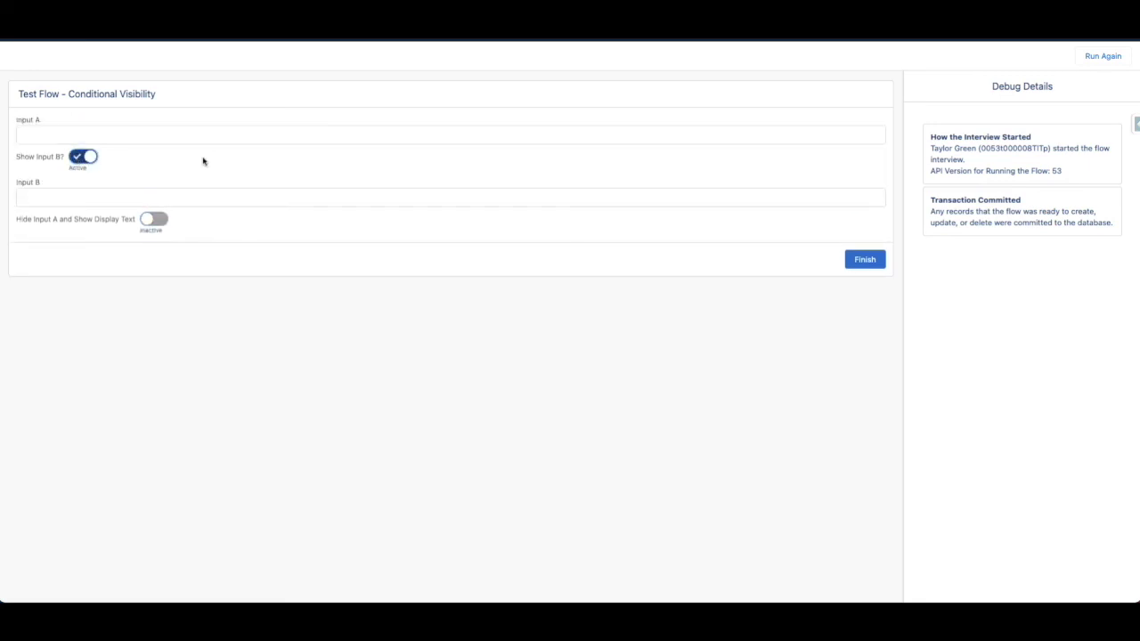